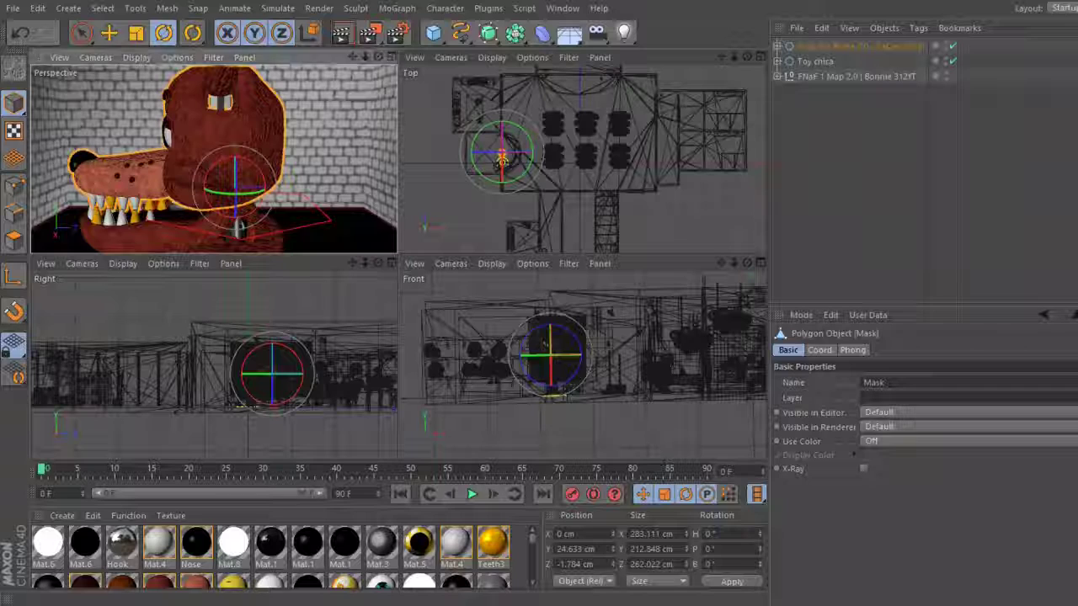
Orbit the Perspective view around Foxy's head and maximize it to fill the workspace
{"action": "left_click_drag", "start_coordinate": [316, 225], "coordinate": [214, 160], "text": "alt"}
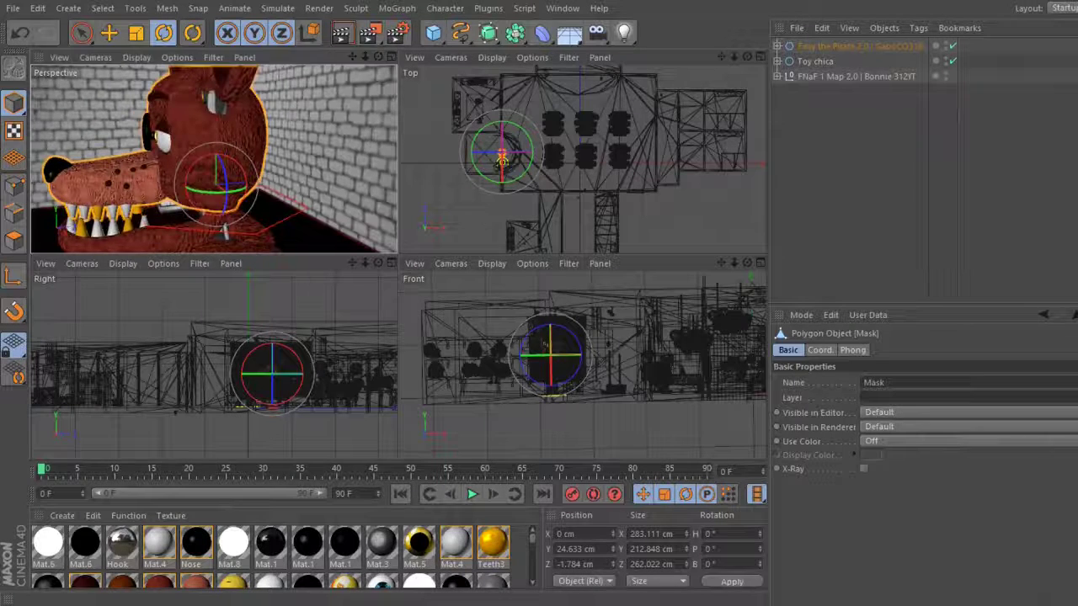
{"action": "key", "text": "F1"}
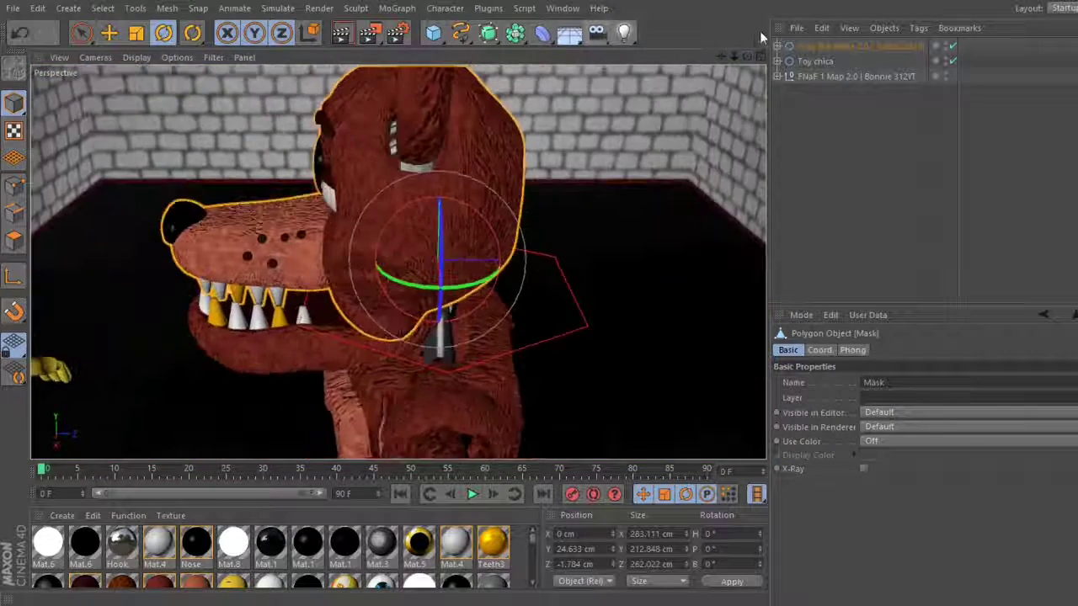
Add a camera to the scene, then select the Foxy and Toy Chica models in four-view layout
{"action": "left_click", "coordinate": [596, 32]}
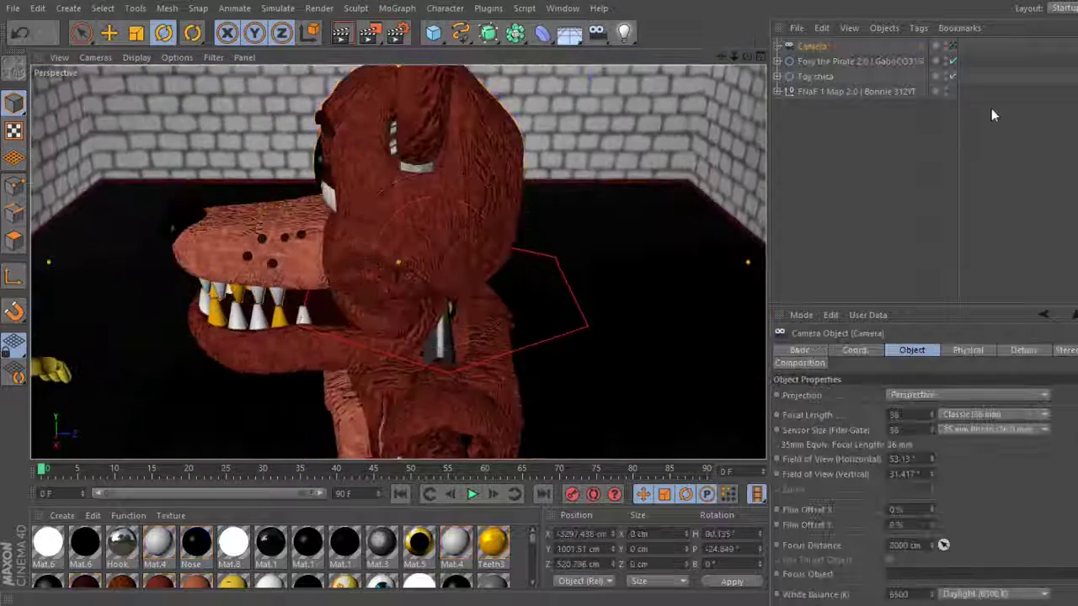
{"action": "key", "text": "F5"}
{"action": "key", "text": "e"}
{"action": "left_click", "coordinate": [859, 61]}
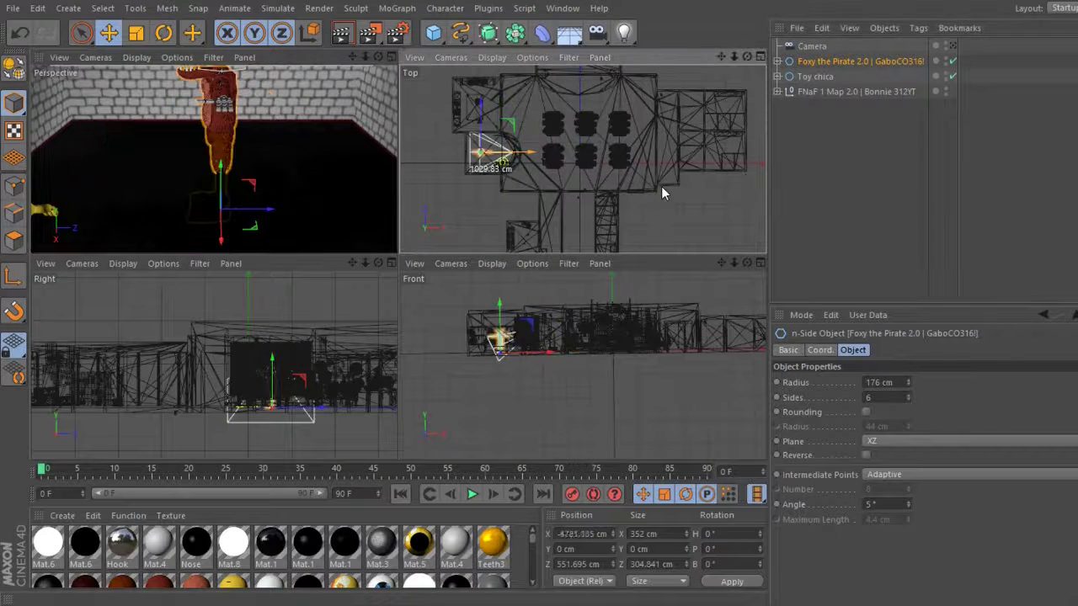
{"action": "left_click", "coordinate": [815, 75]}
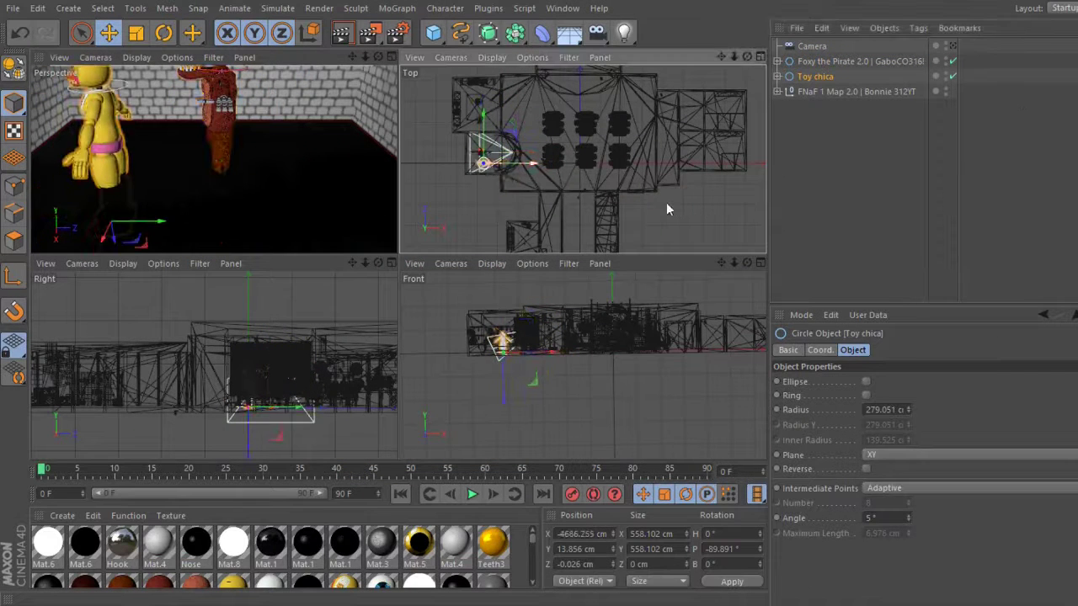
Run and stop a render preview in the maximized Perspective view, then select the map and restore four views
{"action": "key", "text": "F1"}
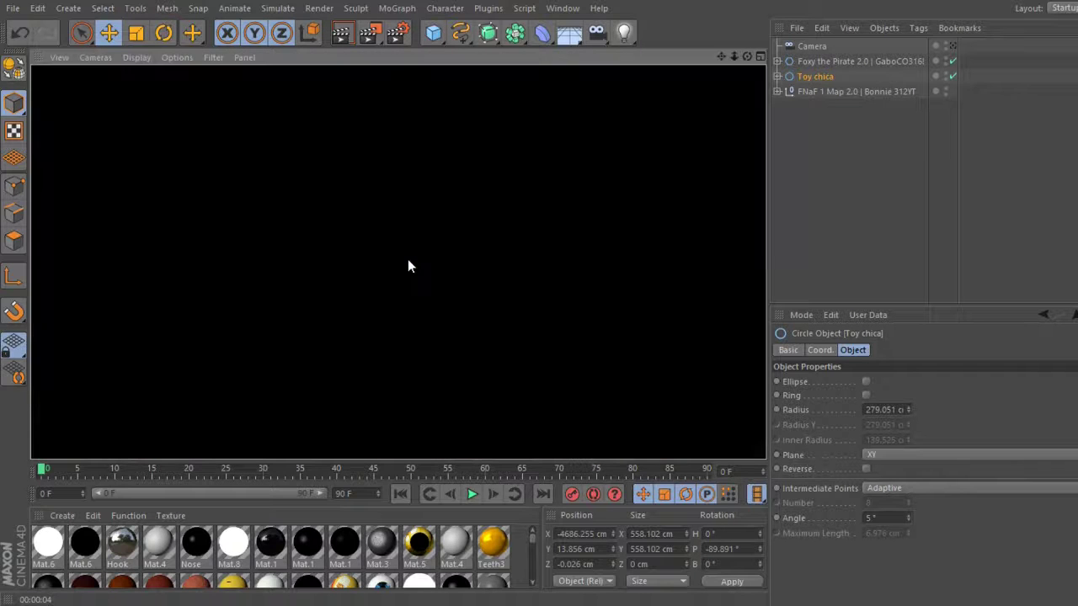
{"action": "left_click", "coordinate": [488, 279]}
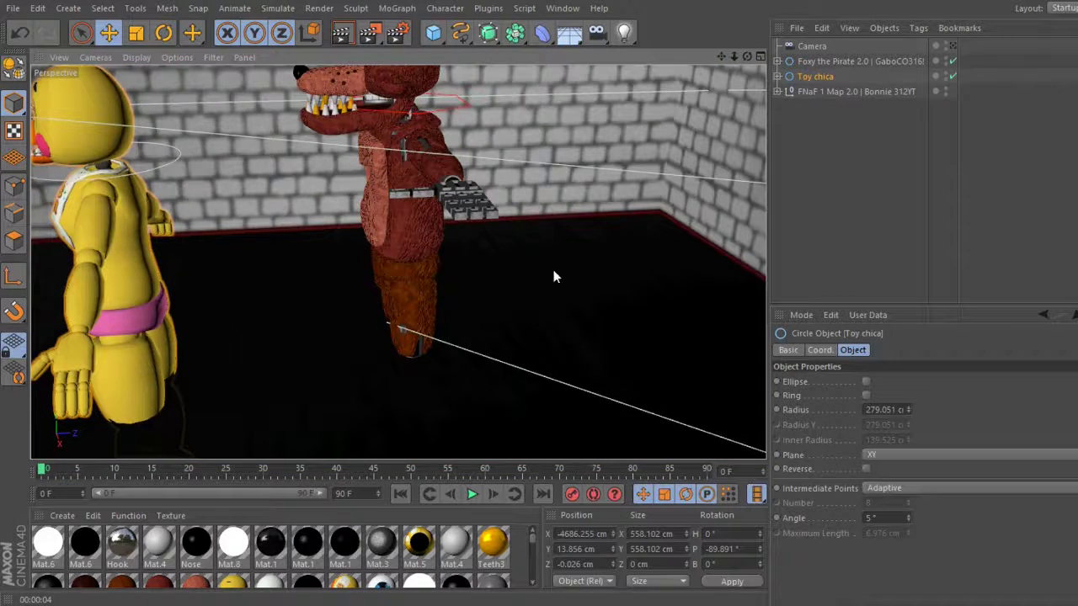
{"action": "left_click", "coordinate": [553, 271]}
{"action": "key", "text": "F5"}
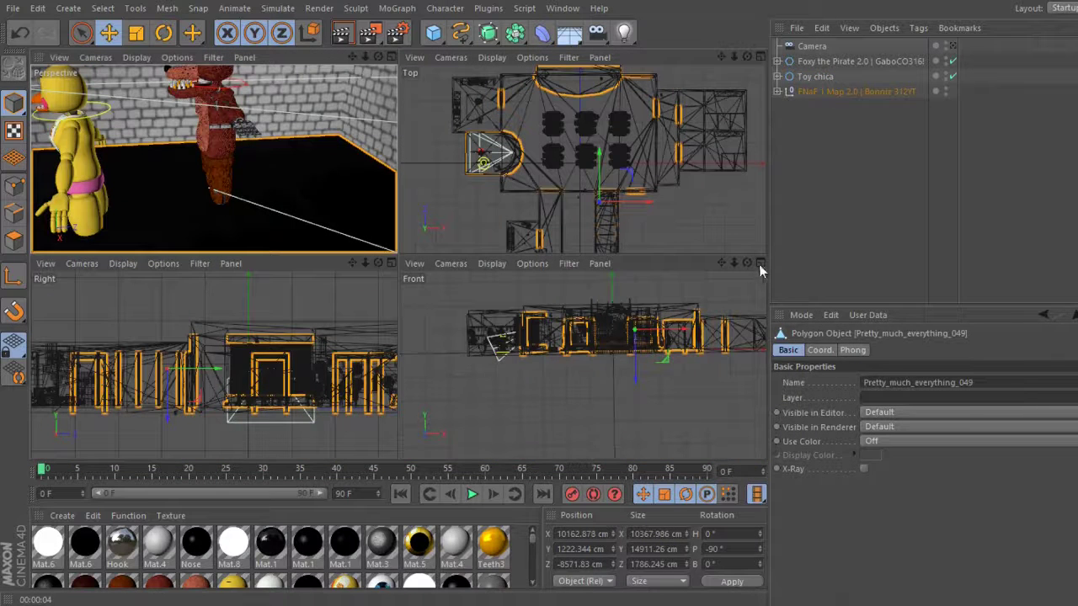
Undo the last change, lower the map, then bring the maximized Perspective view in close on Foxy
{"action": "left_click", "coordinate": [28, 33]}
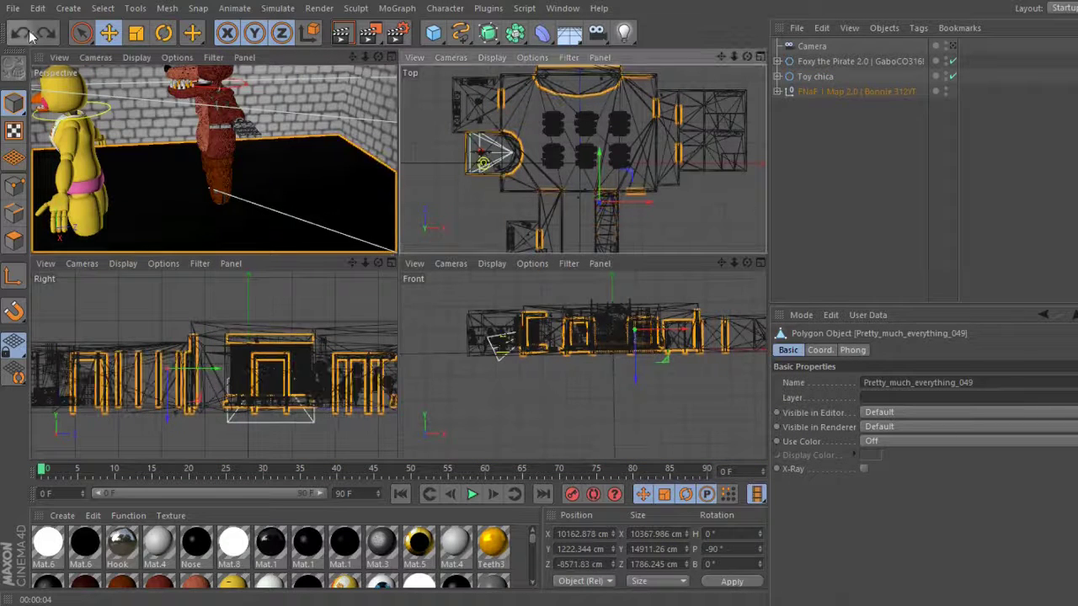
{"action": "mouse_move", "coordinate": [167, 395]}
{"action": "left_mouse_down"}
{"action": "mouse_move", "coordinate": [221, 417]}
{"action": "mouse_move", "coordinate": [200, 331]}
{"action": "left_mouse_up"}
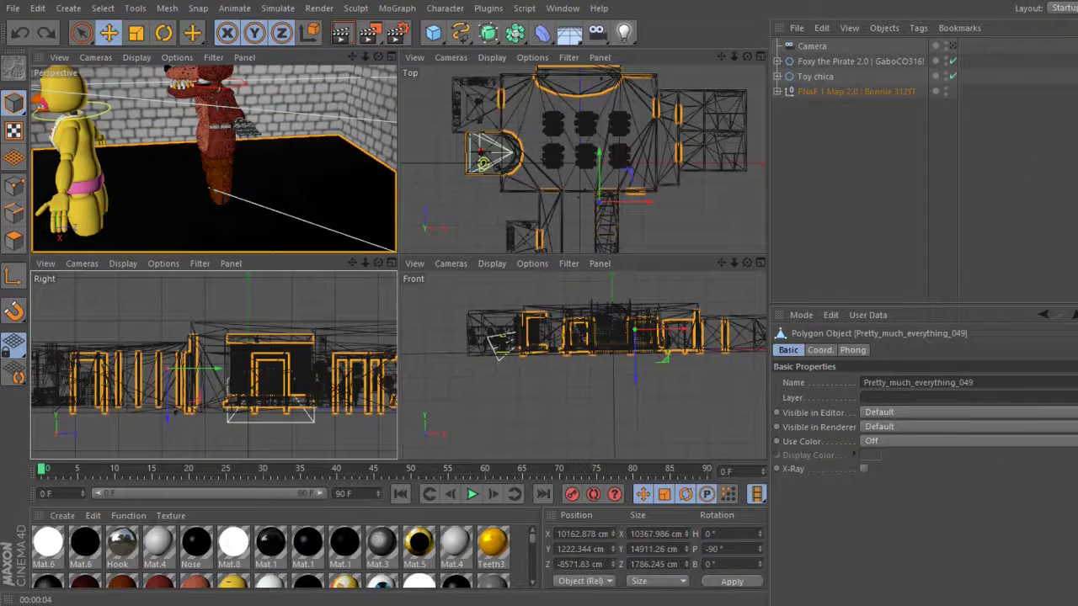
{"action": "left_click", "coordinate": [1075, 126]}
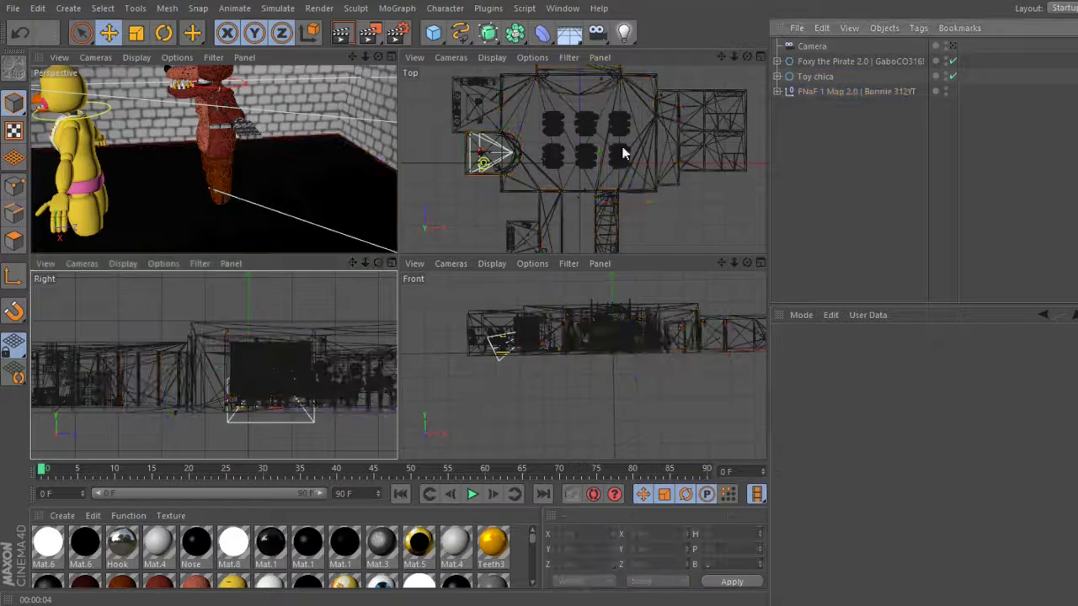
{"action": "middle_click", "coordinate": [368, 152]}
{"action": "mouse_move", "coordinate": [747, 56]}
{"action": "left_mouse_down"}
{"action": "mouse_move", "coordinate": [946, 76]}
{"action": "mouse_move", "coordinate": [397, 261]}
{"action": "left_mouse_up"}
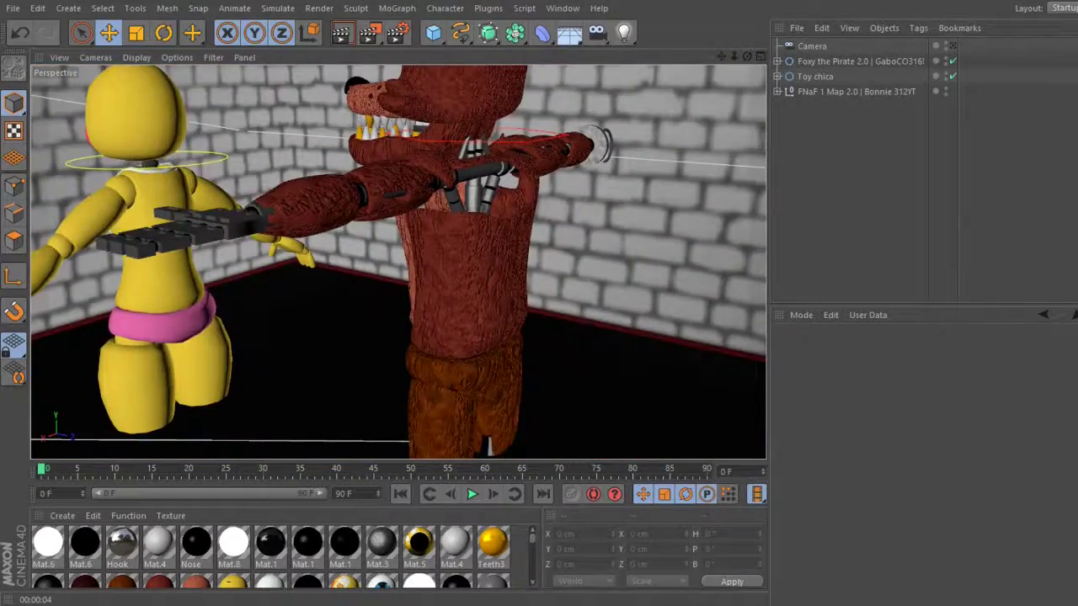
Set the Camera's focal length to 29.5 mm and orbit to check Foxy and Toy Chica
{"action": "left_click", "coordinate": [812, 46]}
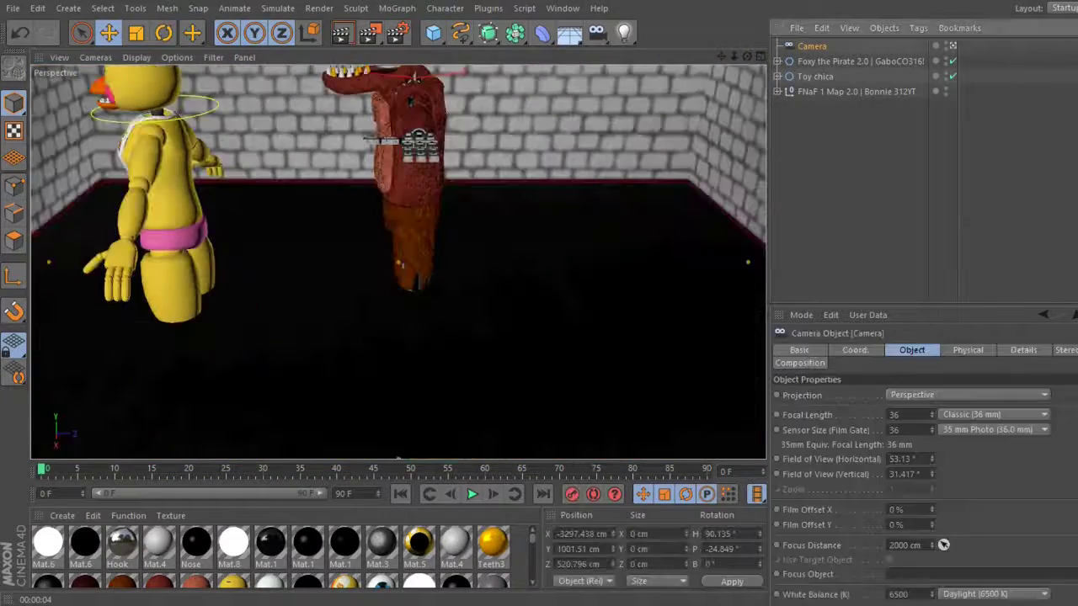
{"action": "left_click_drag", "start_coordinate": [932, 415], "coordinate": [932, 446]}
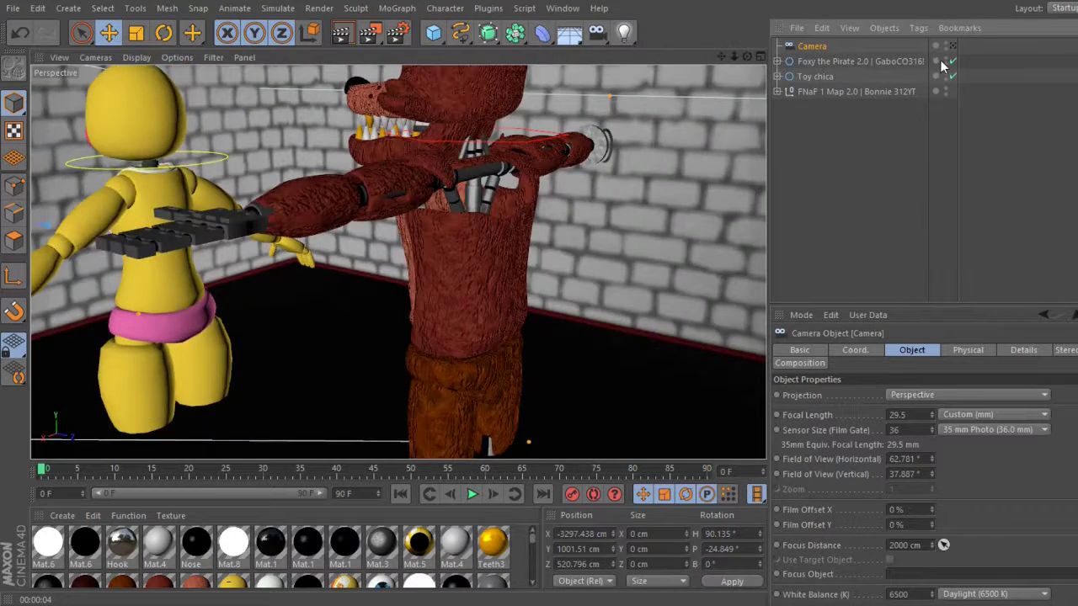
{"action": "left_click_drag", "start_coordinate": [421, 252], "coordinate": [678, 450], "text": "alt"}
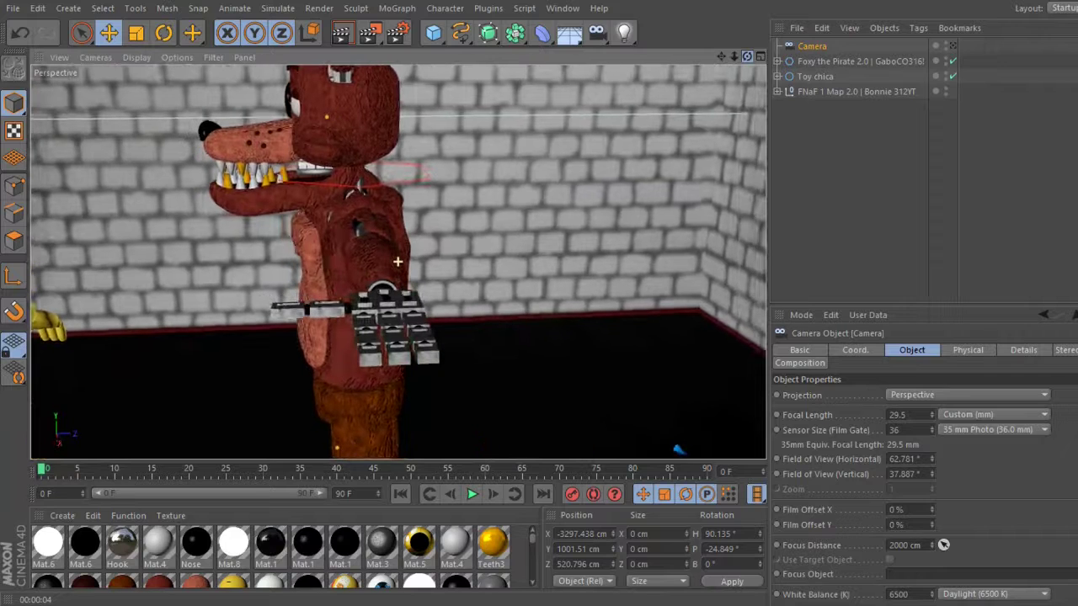
{"action": "left_click_drag", "start_coordinate": [679, 449], "coordinate": [42, 366], "text": "alt"}
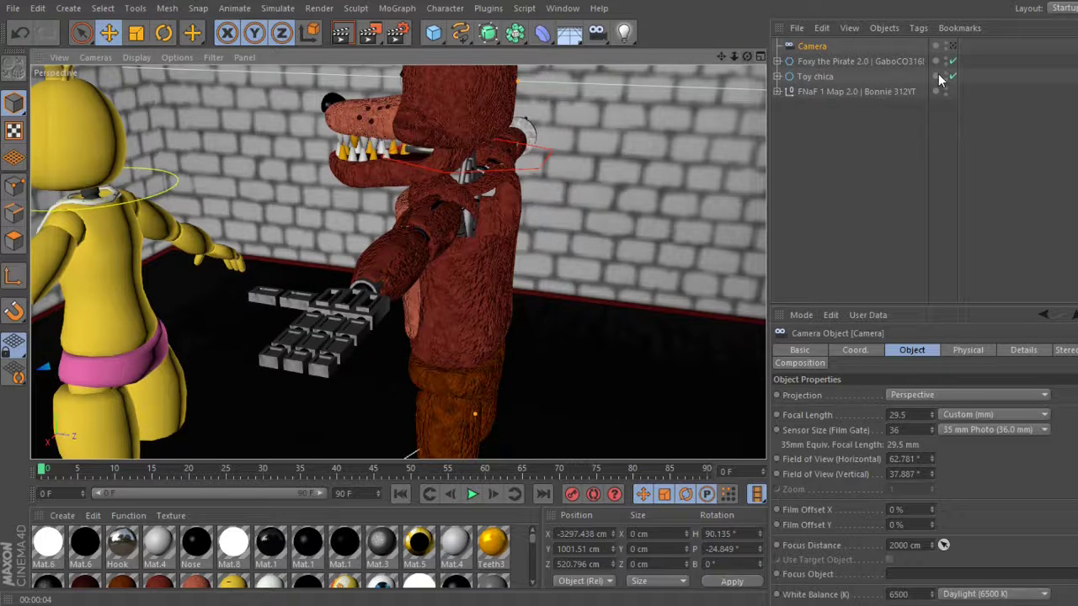
{"action": "left_click_drag", "start_coordinate": [396, 257], "coordinate": [392, 257], "text": "alt"}
{"action": "left_click", "coordinate": [898, 414]}
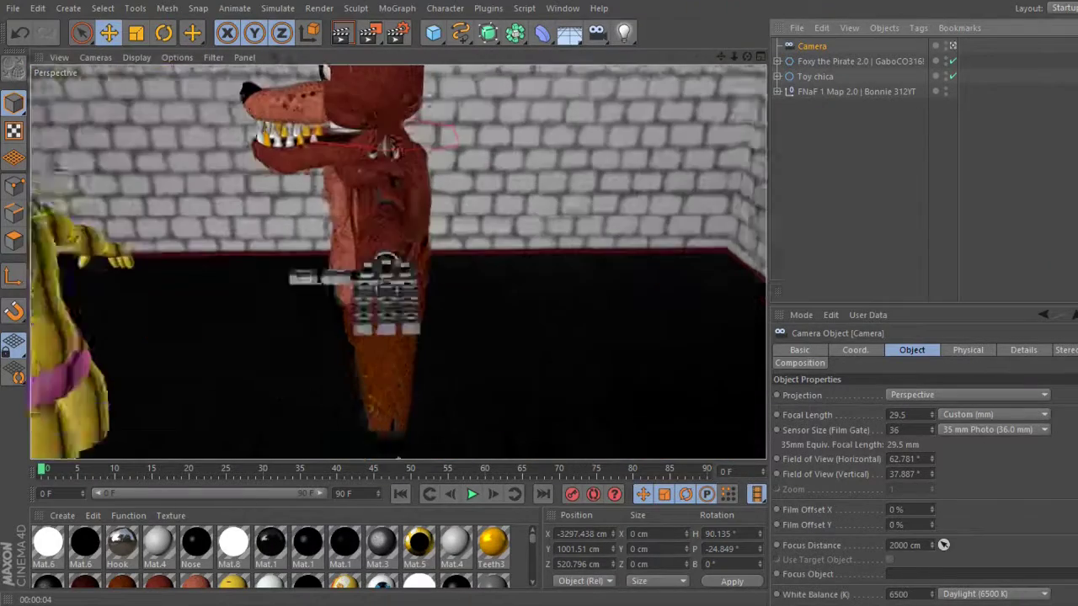
{"action": "left_click_drag", "start_coordinate": [674, 224], "coordinate": [519, 366], "text": "alt"}
Rotate Foxy about 91 degrees, raise him out of the floor and move him toward the camera
{"action": "left_click", "coordinate": [854, 61]}
{"action": "key", "text": "r"}
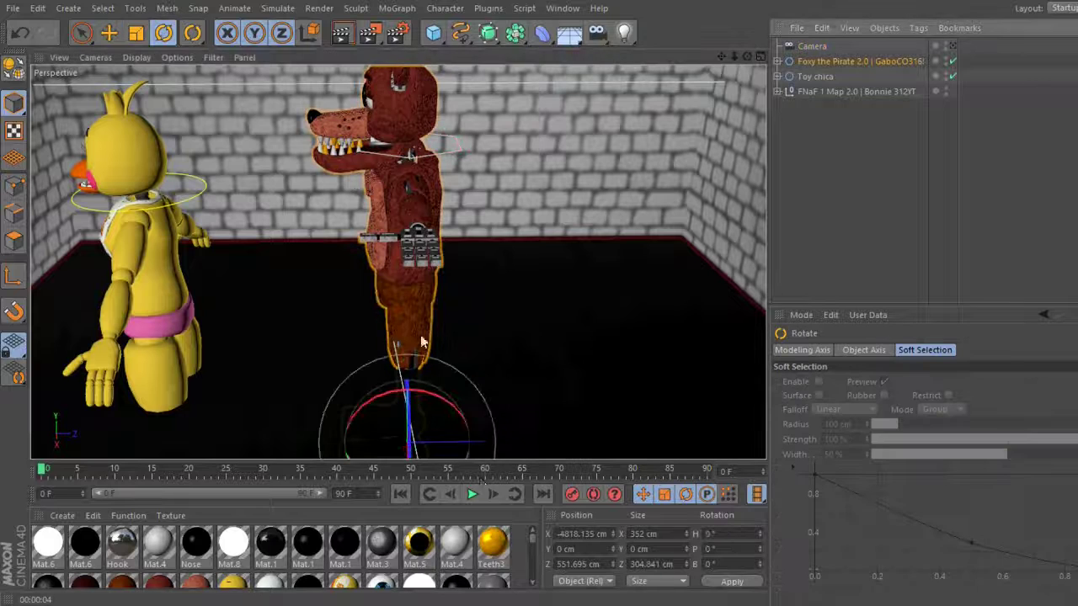
{"action": "left_click_drag", "start_coordinate": [455, 429], "coordinate": [628, 519]}
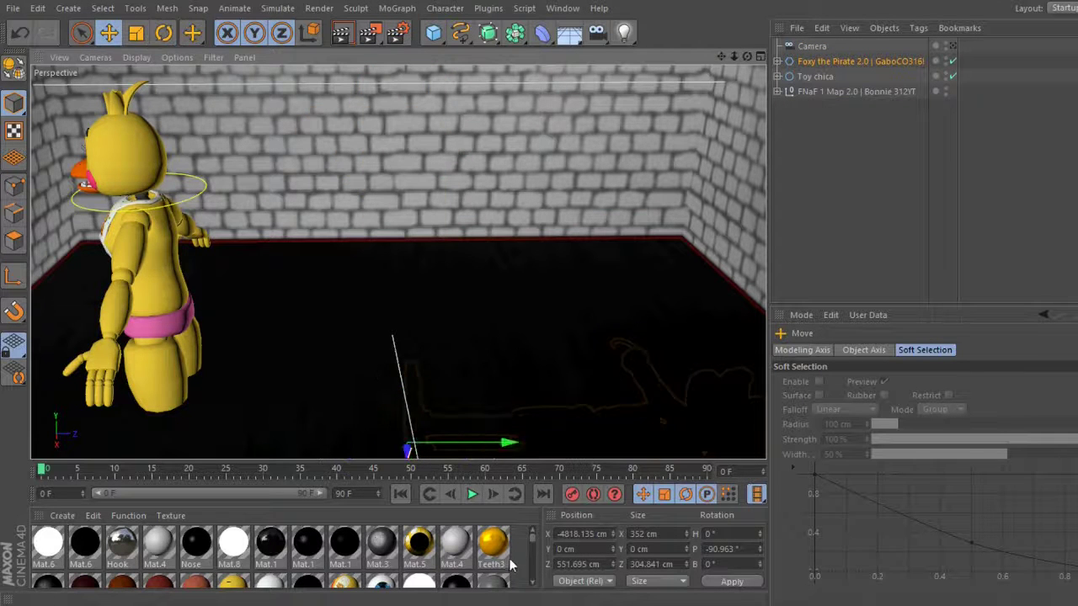
{"action": "mouse_move", "coordinate": [517, 435]}
{"action": "left_mouse_down"}
{"action": "mouse_move", "coordinate": [356, 409]}
{"action": "mouse_move", "coordinate": [549, 406]}
{"action": "mouse_move", "coordinate": [535, 407]}
{"action": "left_mouse_up"}
{"action": "key", "text": "r"}
{"action": "left_click", "coordinate": [108, 32]}
{"action": "mouse_move", "coordinate": [410, 360]}
{"action": "left_mouse_down"}
{"action": "mouse_move", "coordinate": [464, 320]}
{"action": "mouse_move", "coordinate": [482, 326]}
{"action": "mouse_move", "coordinate": [491, 413]}
{"action": "mouse_move", "coordinate": [494, 245]}
{"action": "mouse_move", "coordinate": [479, 320]}
{"action": "left_mouse_up"}
Try tilting Foxy's jaw, torso, head and hips, undoing the torso rotation
{"action": "left_click", "coordinate": [464, 320]}
{"action": "scroll", "coordinate": [468, 340], "scroll_direction": "up", "scroll_amount": 3}
{"action": "key", "text": "r"}
{"action": "left_click", "coordinate": [445, 332]}
{"action": "left_click", "coordinate": [534, 247]}
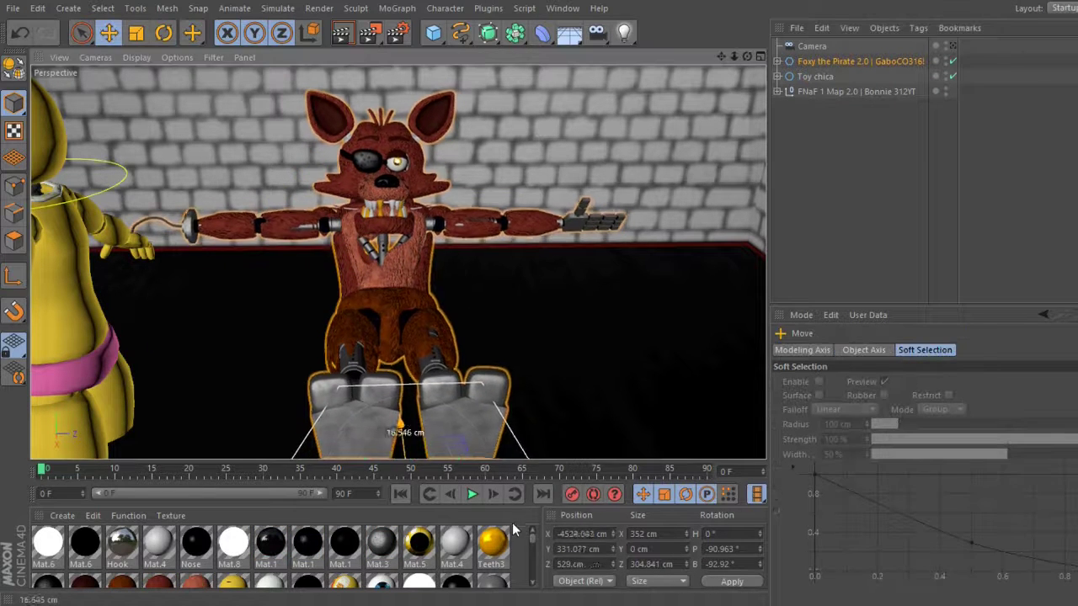
{"action": "left_click_drag", "start_coordinate": [341, 308], "coordinate": [470, 297]}
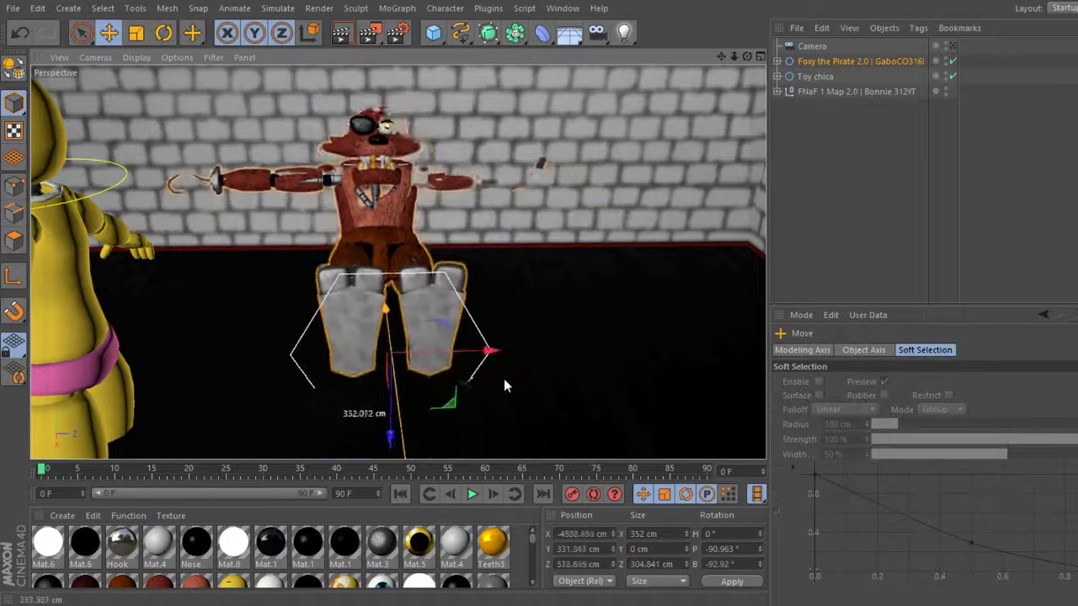
{"action": "key", "text": "r"}
{"action": "left_click", "coordinate": [471, 295]}
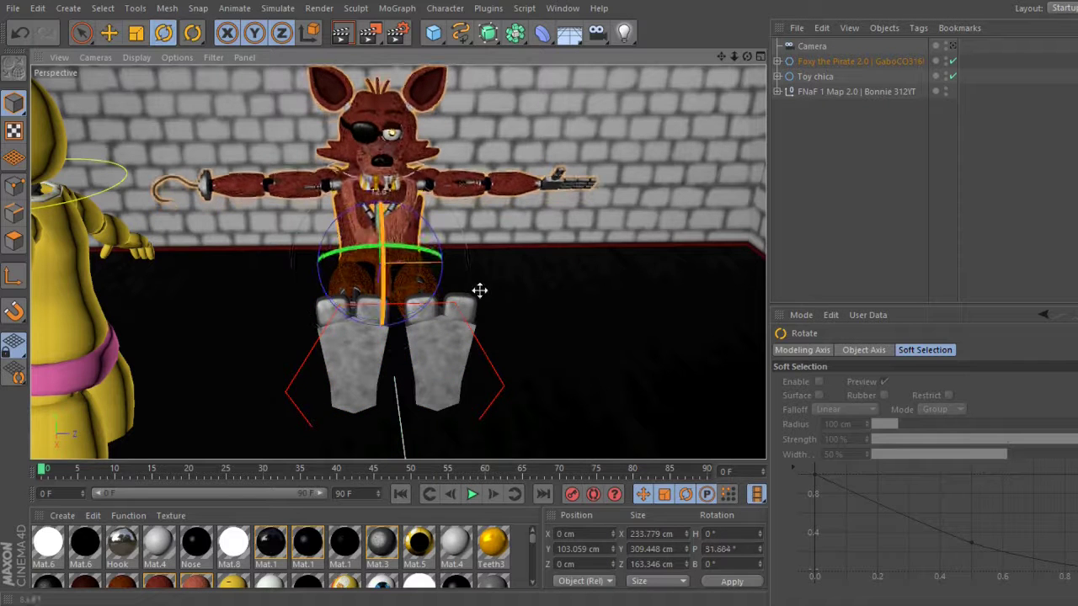
{"action": "left_click", "coordinate": [510, 218]}
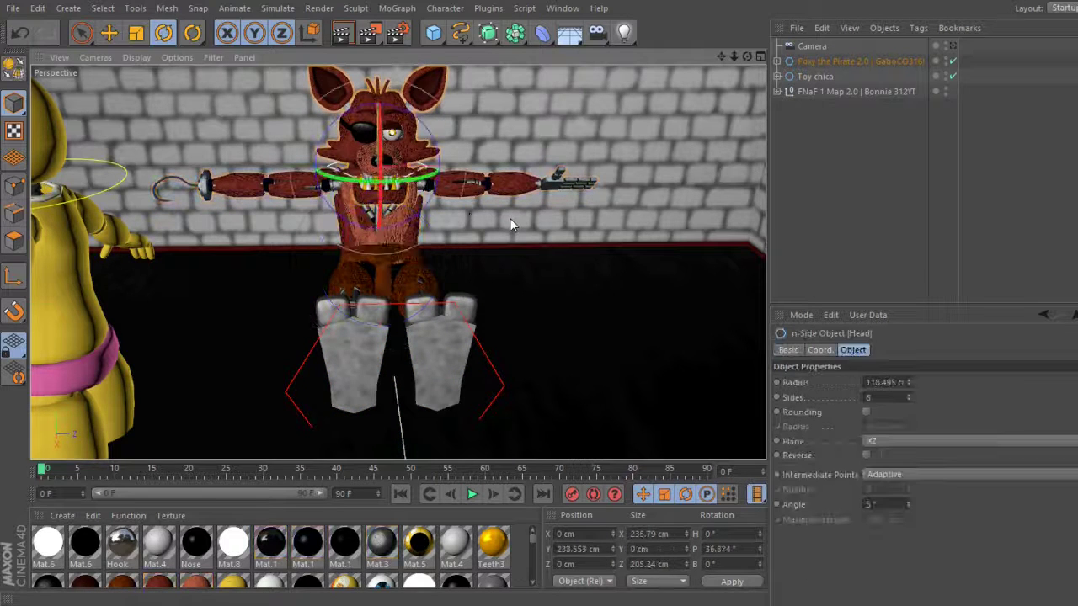
{"action": "left_click", "coordinate": [447, 273]}
{"action": "key", "text": "e"}
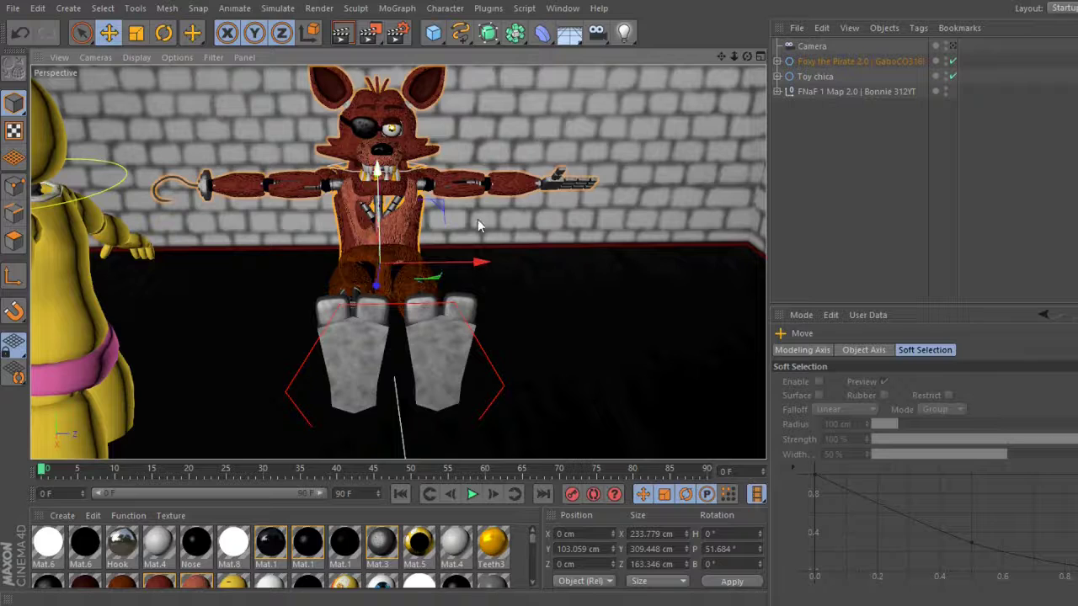
{"action": "key", "text": "ctrl+z"}
Raise the whole Foxy model higher, then select Toy Chica for rotating in the four-view layout
{"action": "left_click", "coordinate": [484, 417]}
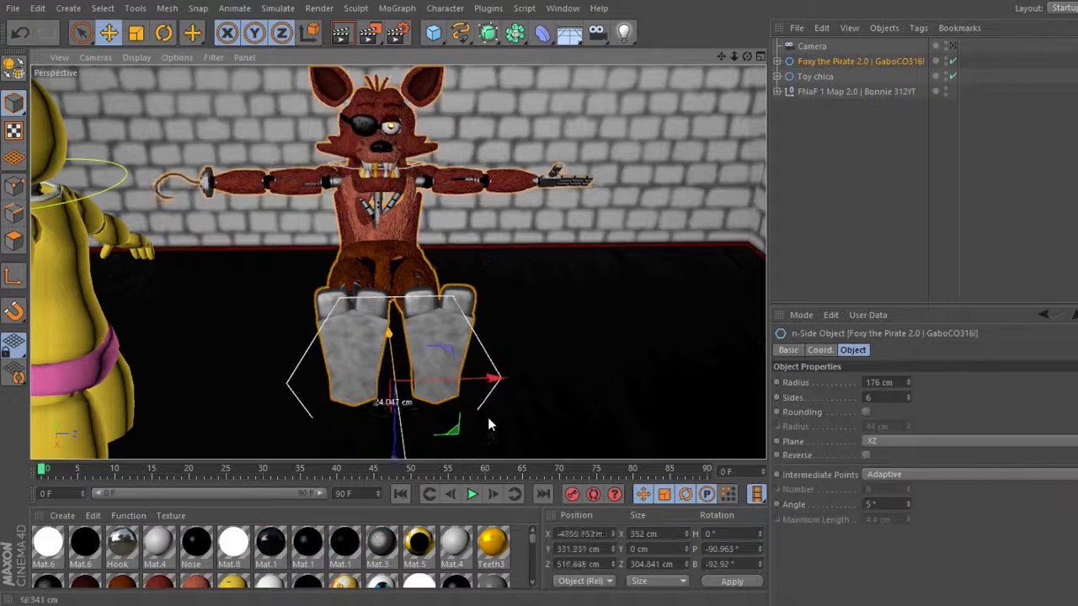
{"action": "left_click_drag", "start_coordinate": [488, 418], "coordinate": [518, 327]}
{"action": "scroll", "coordinate": [397, 260], "scroll_direction": "up", "scroll_amount": 5}
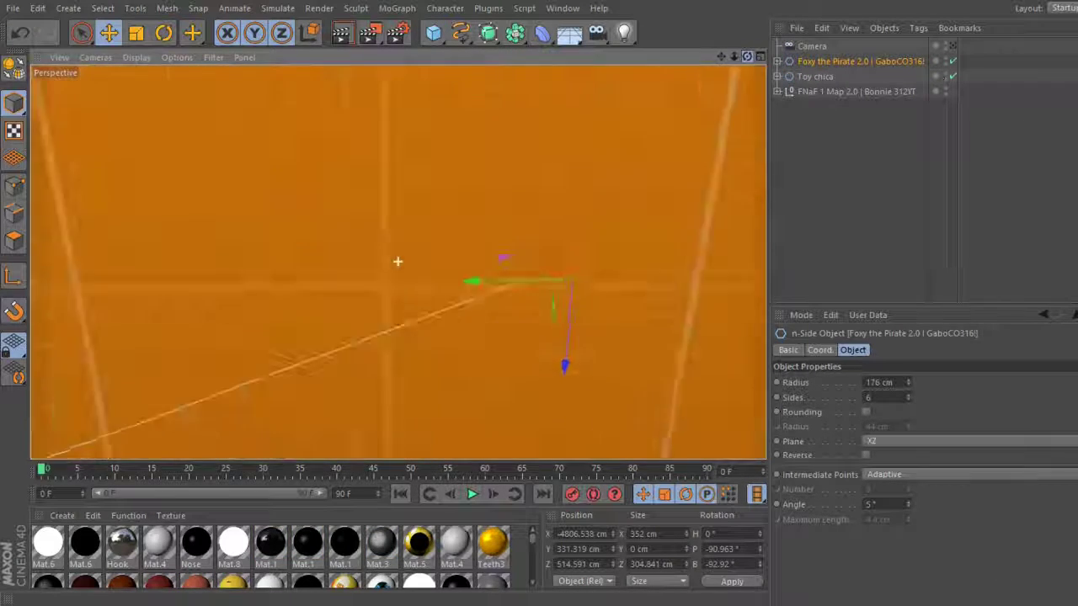
{"action": "scroll", "coordinate": [397, 260], "scroll_direction": "down", "scroll_amount": 5}
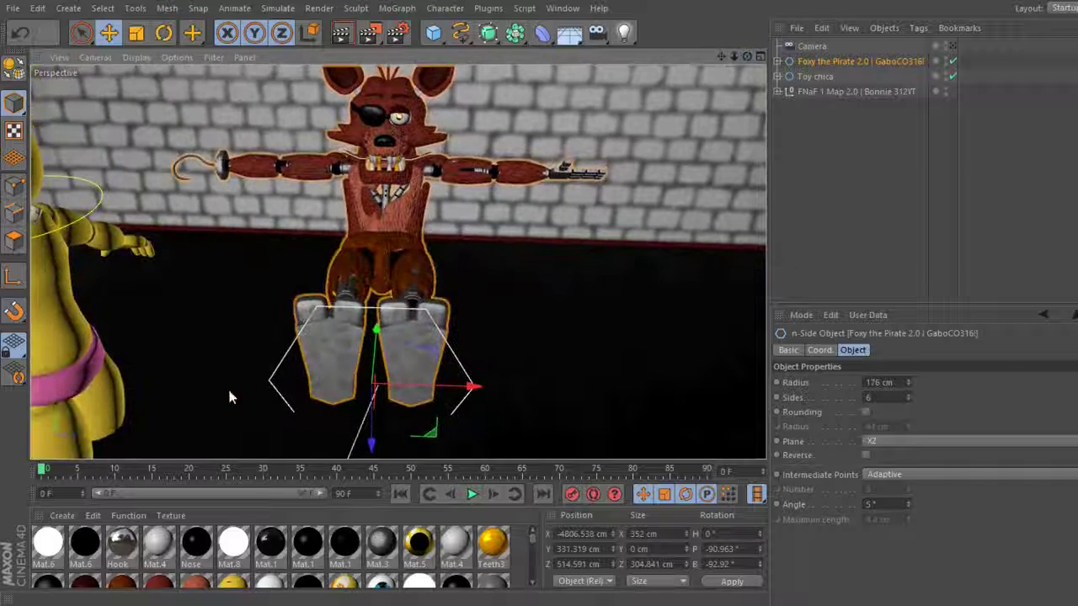
{"action": "left_click", "coordinate": [85, 277]}
{"action": "left_click", "coordinate": [163, 32]}
{"action": "middle_click", "coordinate": [204, 255]}
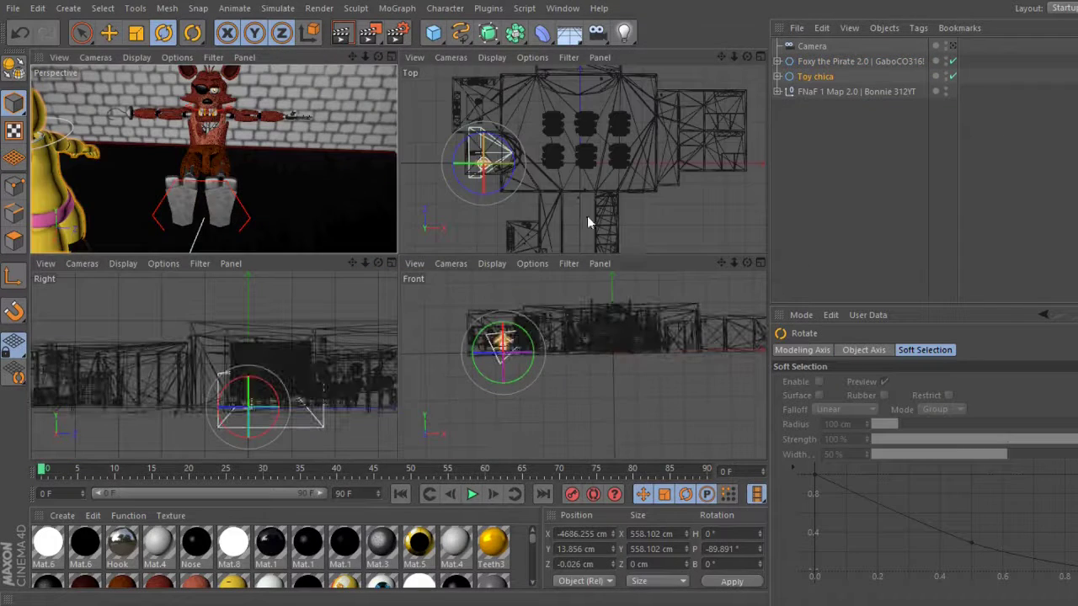
Turn Toy Chica 180 degrees, tip her onto her back and slide her into place across Foxy
{"action": "left_click_drag", "start_coordinate": [588, 218], "coordinate": [660, 204]}
{"action": "left_click_drag", "start_coordinate": [629, 428], "coordinate": [640, 421]}
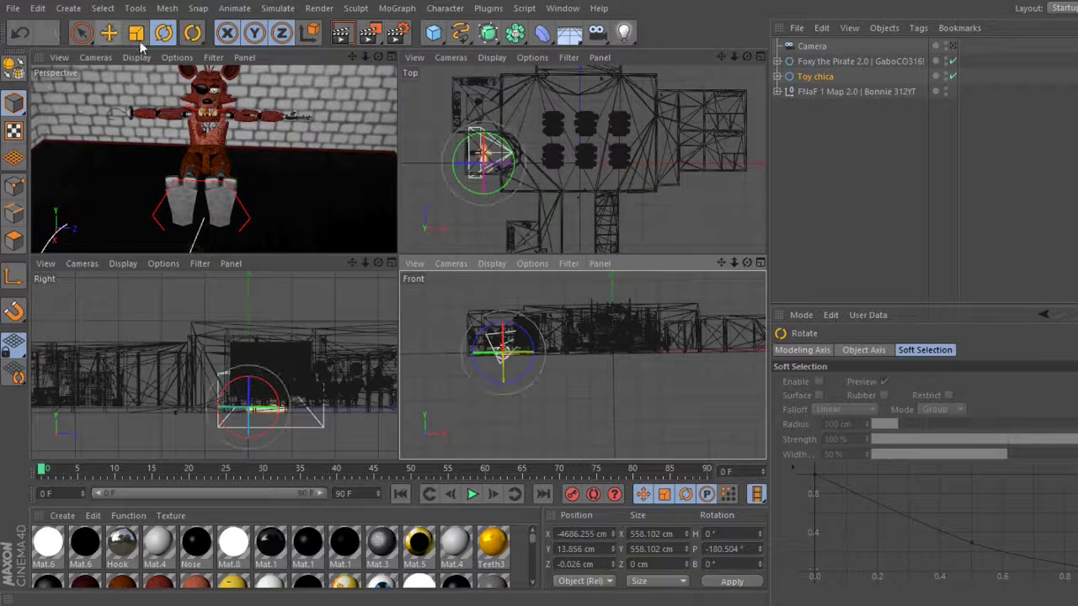
{"action": "left_click_drag", "start_coordinate": [631, 455], "coordinate": [634, 497]}
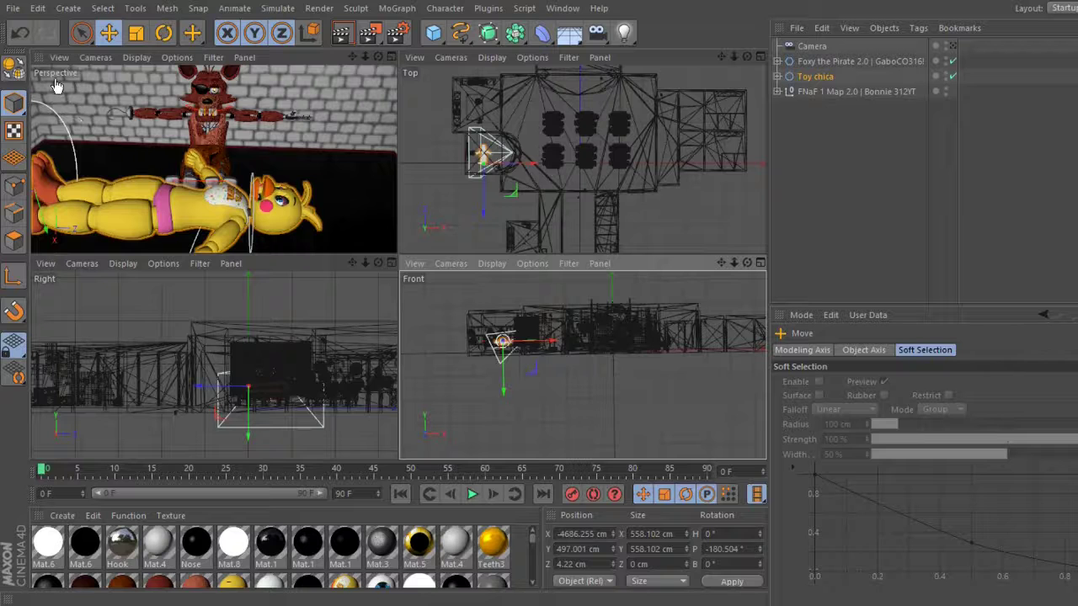
{"action": "mouse_move", "coordinate": [703, 419]}
{"action": "left_mouse_down"}
{"action": "mouse_move", "coordinate": [619, 258]}
{"action": "mouse_move", "coordinate": [592, 259]}
{"action": "left_mouse_up"}
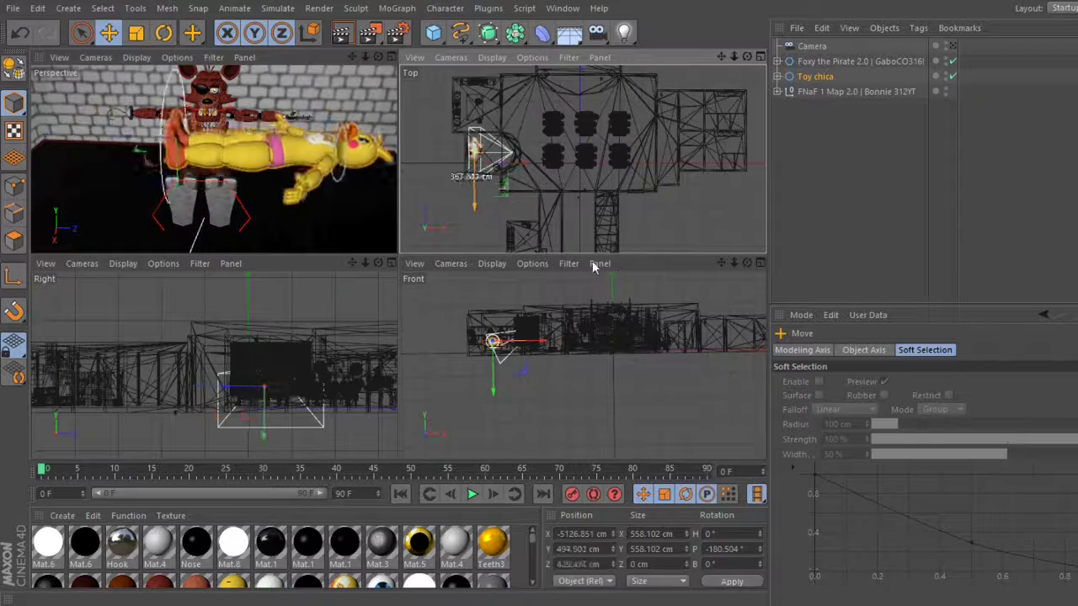
{"action": "key", "text": "r"}
{"action": "left_click_drag", "start_coordinate": [472, 152], "coordinate": [452, 135]}
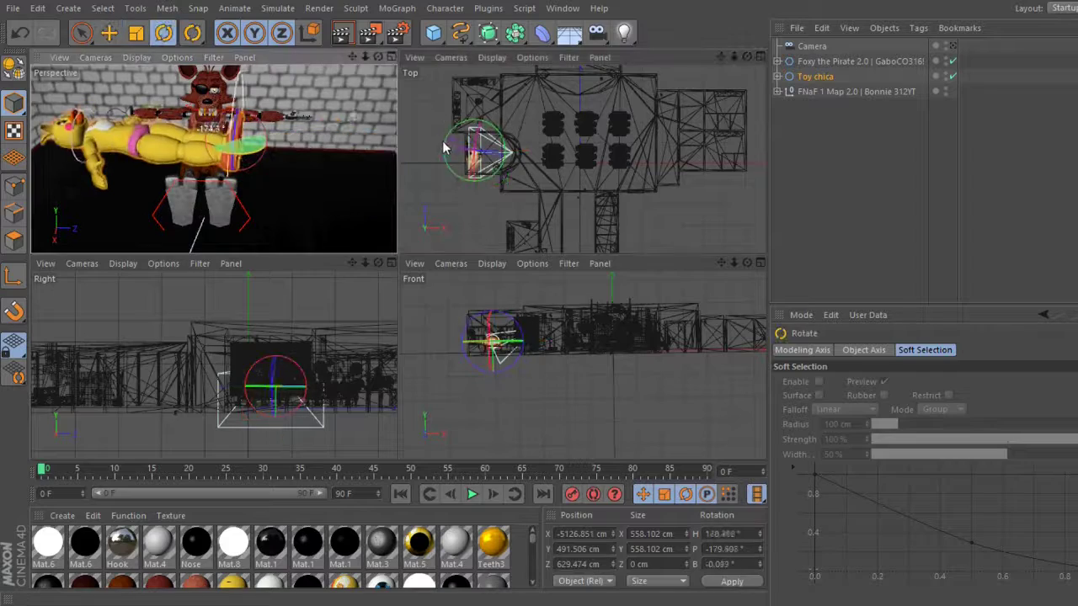
{"action": "left_click", "coordinate": [109, 32]}
{"action": "left_click_drag", "start_coordinate": [351, 182], "coordinate": [337, 165]}
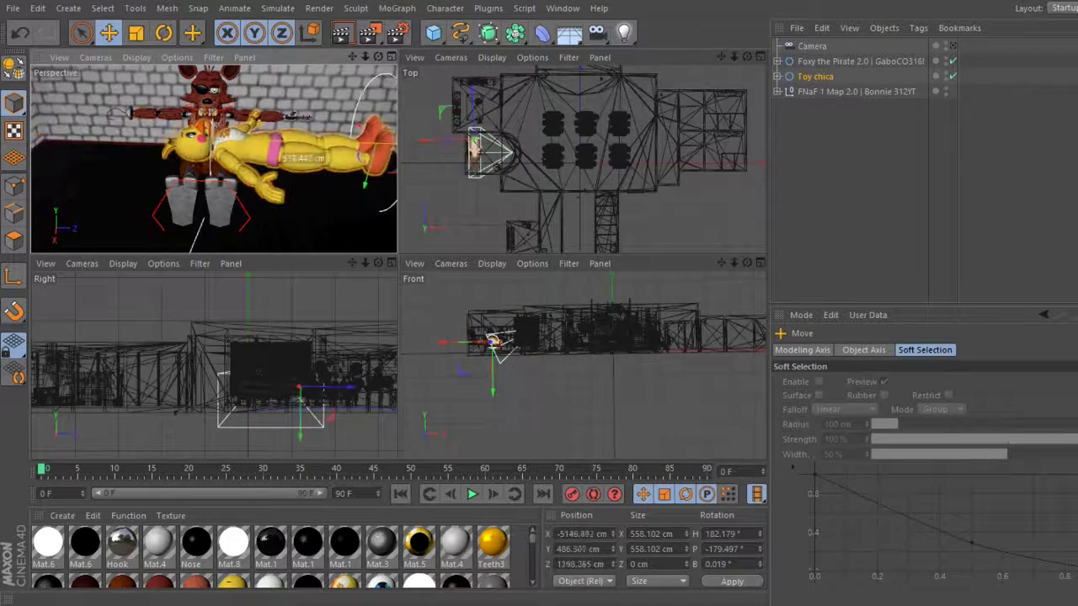
Maximize Perspective, orbit around both characters and select Foxy's legs and knee for rotating
{"action": "middle_click", "coordinate": [337, 165]}
{"action": "mouse_move", "coordinate": [345, 258]}
{"action": "left_mouse_down", "text": "alt"}
{"action": "mouse_move", "coordinate": [398, 264]}
{"action": "mouse_move", "coordinate": [474, 366]}
{"action": "mouse_move", "coordinate": [486, 415]}
{"action": "mouse_move", "coordinate": [592, 419]}
{"action": "mouse_move", "coordinate": [506, 438]}
{"action": "left_mouse_up", "text": "alt"}
{"action": "left_click", "coordinate": [474, 367]}
{"action": "left_click", "coordinate": [192, 32]}
{"action": "left_click", "coordinate": [539, 395]}
Swing Foxy's right leg and foot down toward the floor
{"action": "left_click", "coordinate": [387, 403]}
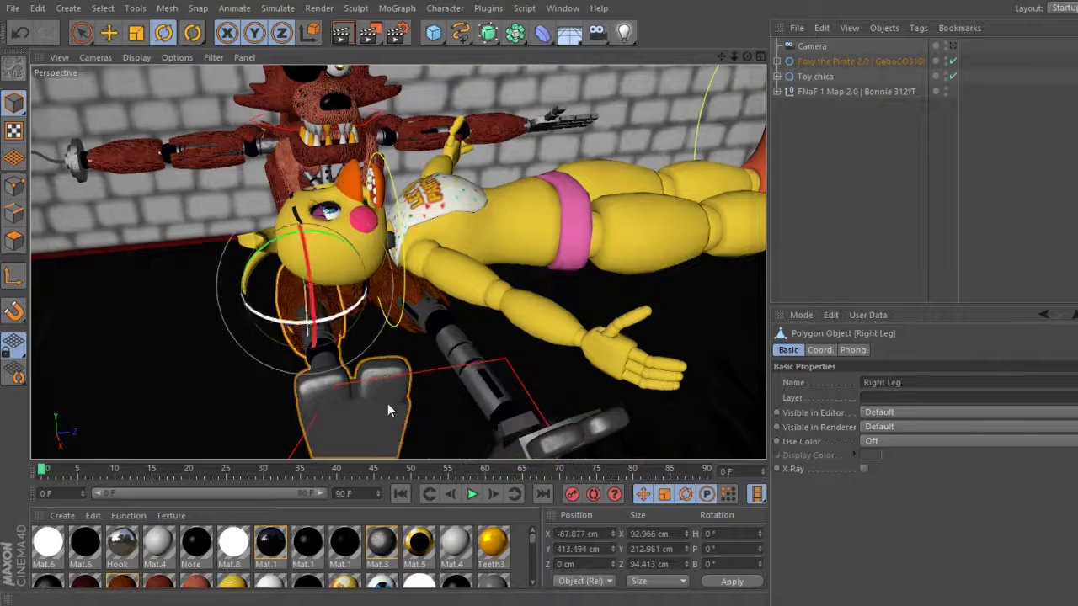
{"action": "mouse_move", "coordinate": [387, 403]}
{"action": "left_mouse_down"}
{"action": "mouse_move", "coordinate": [384, 381]}
{"action": "mouse_move", "coordinate": [393, 414]}
{"action": "left_mouse_up"}
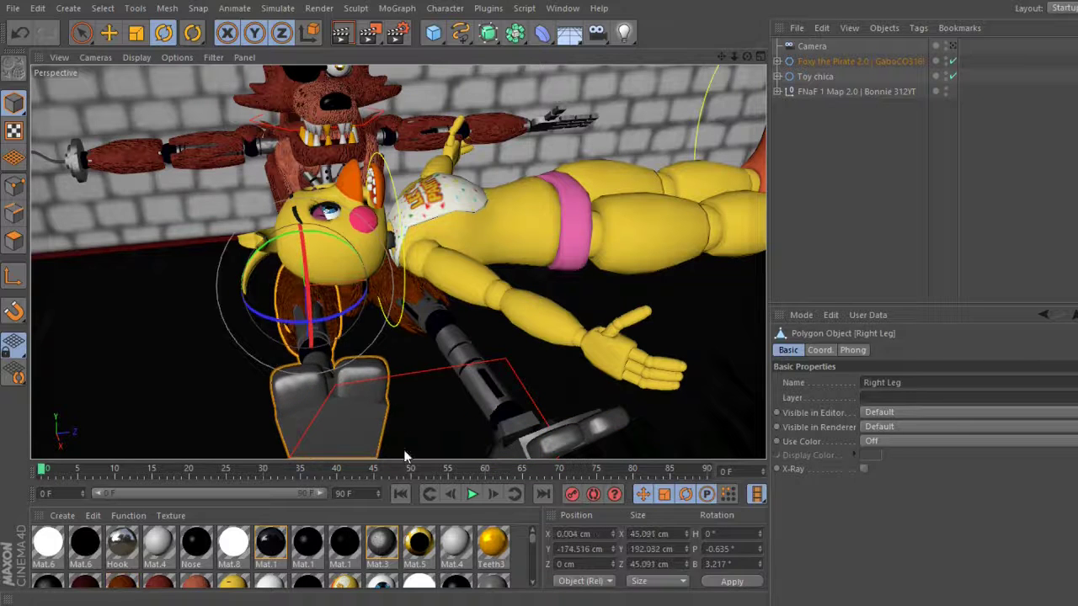
{"action": "left_click_drag", "start_coordinate": [405, 456], "coordinate": [379, 425]}
{"action": "left_click", "coordinate": [337, 442]}
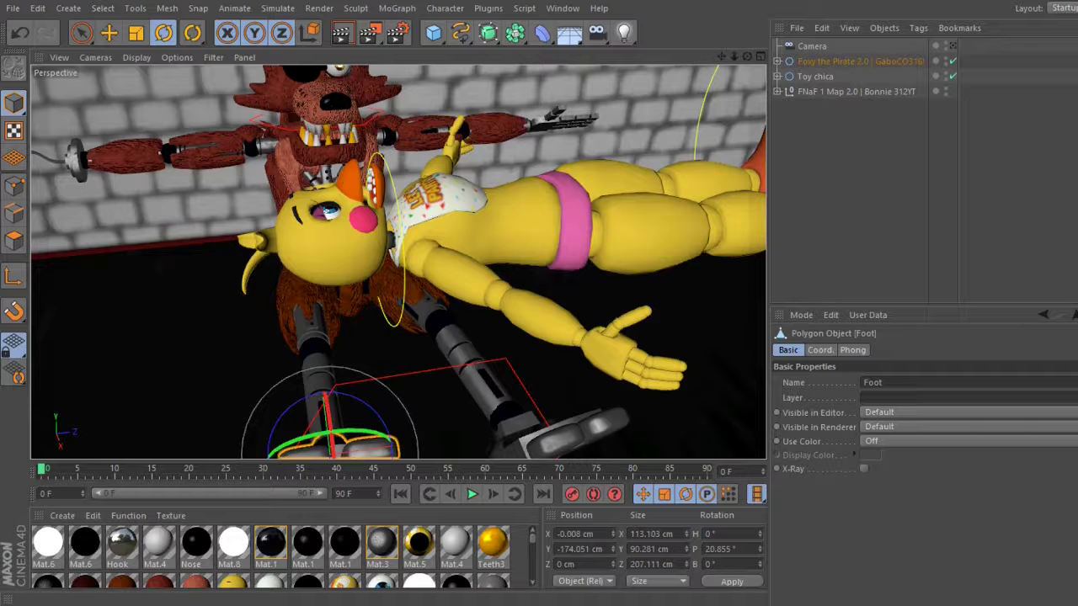
{"action": "mouse_move", "coordinate": [202, 414]}
{"action": "left_mouse_down", "text": "alt"}
{"action": "mouse_move", "coordinate": [681, 272]}
{"action": "mouse_move", "coordinate": [371, 484]}
{"action": "mouse_move", "coordinate": [547, 259]}
{"action": "mouse_move", "coordinate": [397, 262]}
{"action": "left_mouse_up", "text": "alt"}
Tilt Foxy's torso to about 16.9° over Toy Chica, undoing a trial waist rotation
{"action": "left_click", "coordinate": [815, 76]}
{"action": "left_click", "coordinate": [397, 262]}
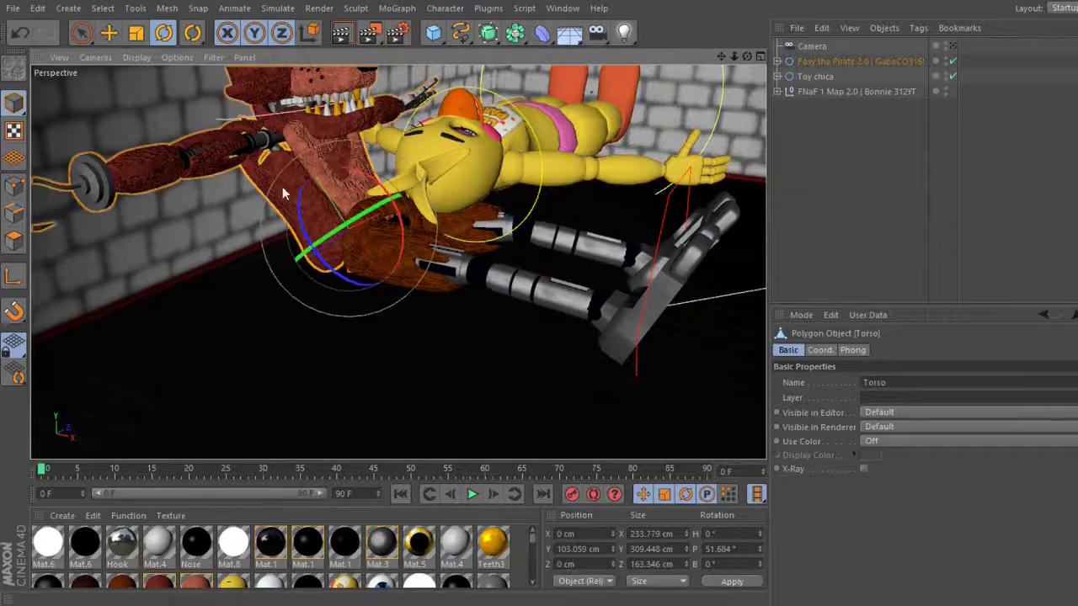
{"action": "left_click_drag", "start_coordinate": [282, 186], "coordinate": [426, 194]}
{"action": "left_click", "coordinate": [457, 272]}
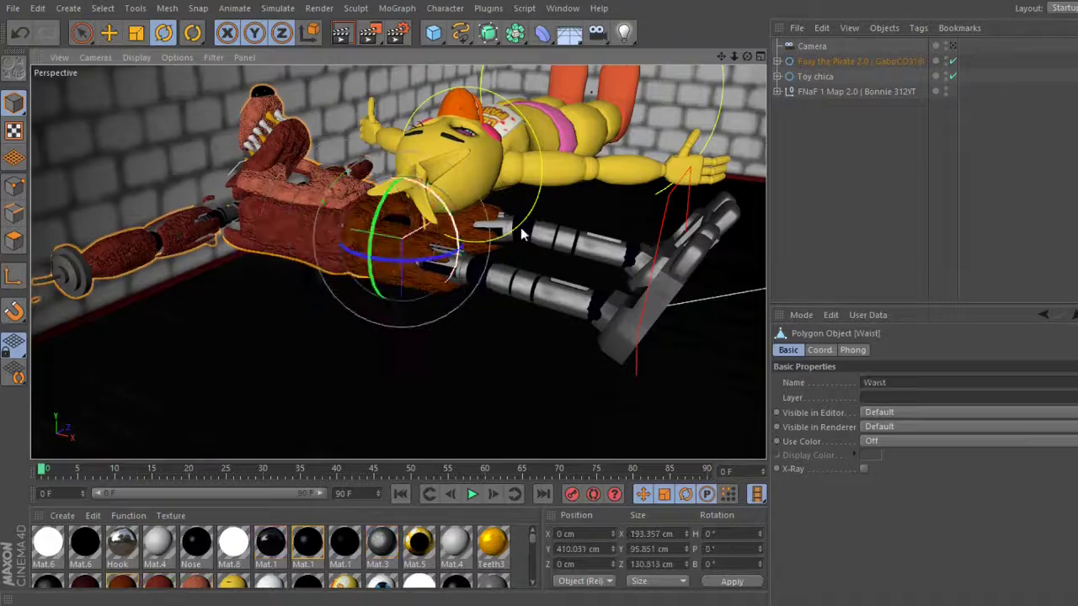
{"action": "left_click_drag", "start_coordinate": [454, 253], "coordinate": [451, 208]}
{"action": "key", "text": "ctrl+z"}
{"action": "key", "text": "ctrl+z"}
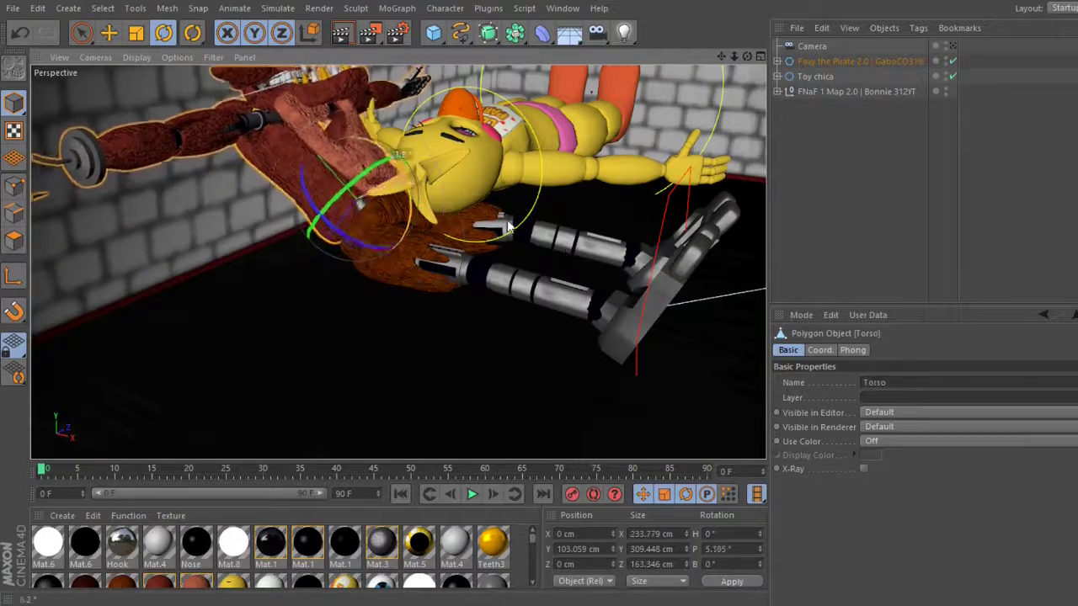
{"action": "mouse_move", "coordinate": [472, 253]}
{"action": "left_mouse_down", "text": "alt"}
{"action": "mouse_move", "coordinate": [398, 264]}
{"action": "mouse_move", "coordinate": [387, 314]}
{"action": "left_mouse_up", "text": "alt"}
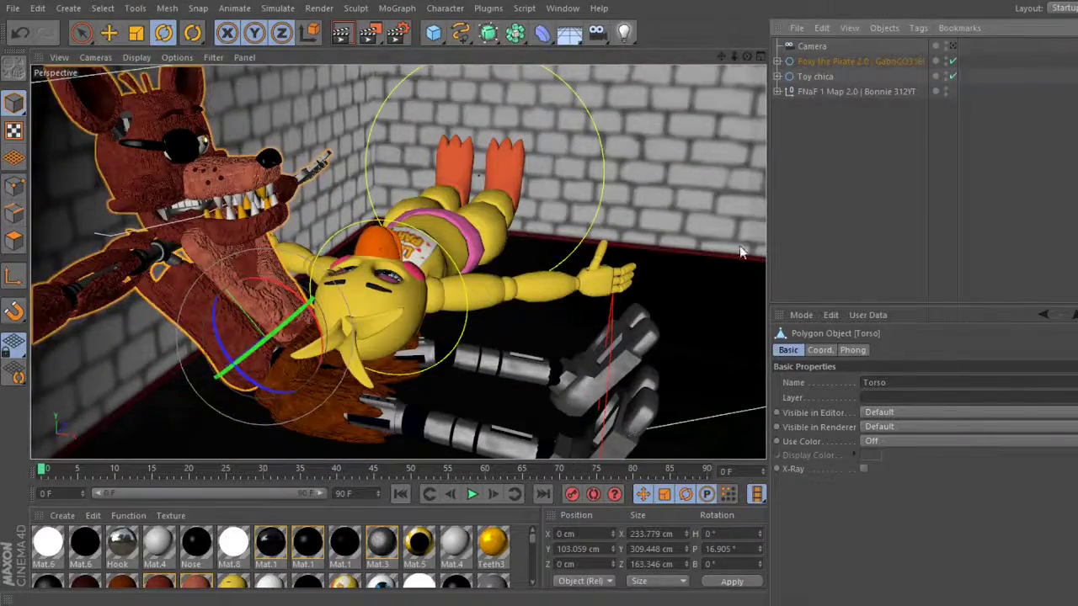
Move Toy Chica down about 55 cm, to roughly 385.6 cm height, lying lower across Foxy
{"action": "left_click", "coordinate": [741, 251]}
{"action": "left_click", "coordinate": [815, 76]}
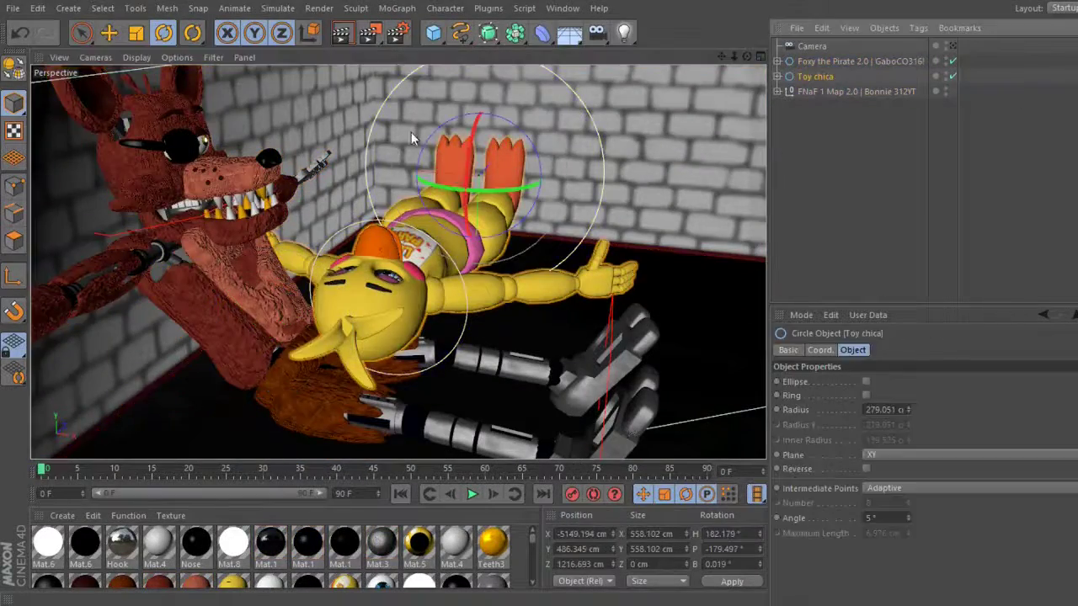
{"action": "key", "text": "e"}
{"action": "mouse_move", "coordinate": [623, 197]}
{"action": "left_mouse_down"}
{"action": "mouse_move", "coordinate": [589, 219]}
{"action": "mouse_move", "coordinate": [768, 193]}
{"action": "mouse_move", "coordinate": [713, 120]}
{"action": "left_mouse_up"}
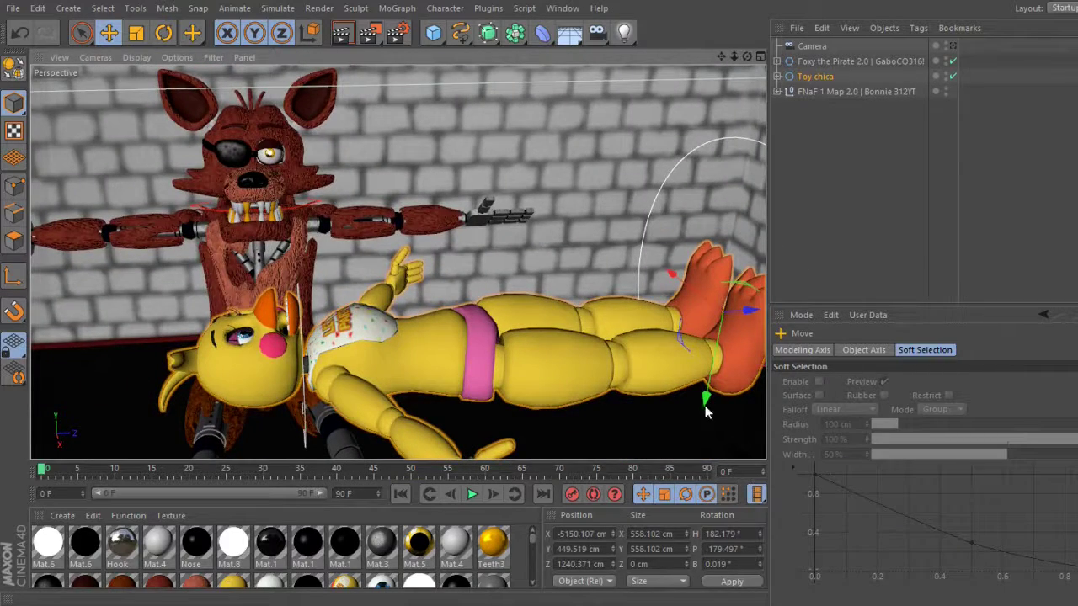
{"action": "left_click_drag", "start_coordinate": [707, 412], "coordinate": [913, 541]}
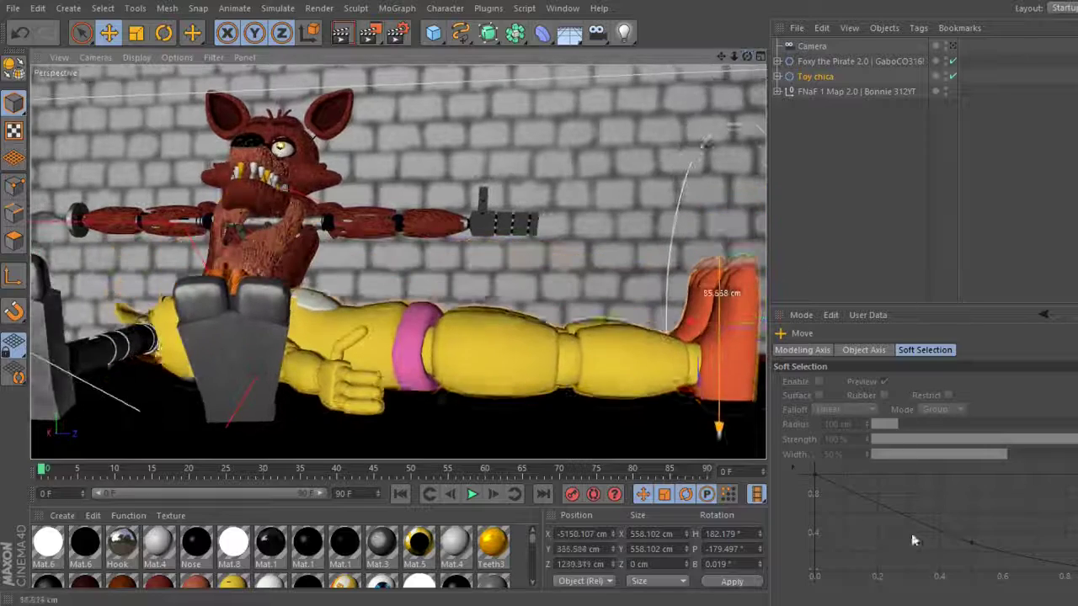
{"action": "left_click", "coordinate": [523, 384]}
Bend Toy Chica about 15 degrees at the waist and tilt her head
{"action": "key", "text": "r"}
{"action": "left_click", "coordinate": [526, 389]}
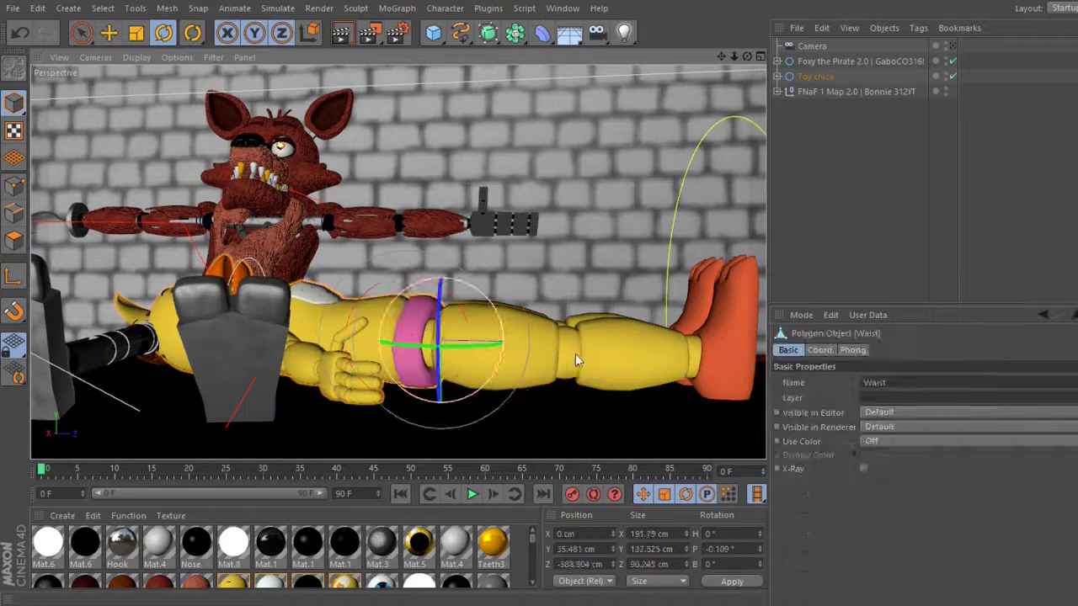
{"action": "mouse_move", "coordinate": [575, 354]}
{"action": "left_mouse_down"}
{"action": "mouse_move", "coordinate": [605, 360]}
{"action": "mouse_move", "coordinate": [337, 310]}
{"action": "mouse_move", "coordinate": [357, 352]}
{"action": "left_mouse_up"}
{"action": "left_click", "coordinate": [337, 328]}
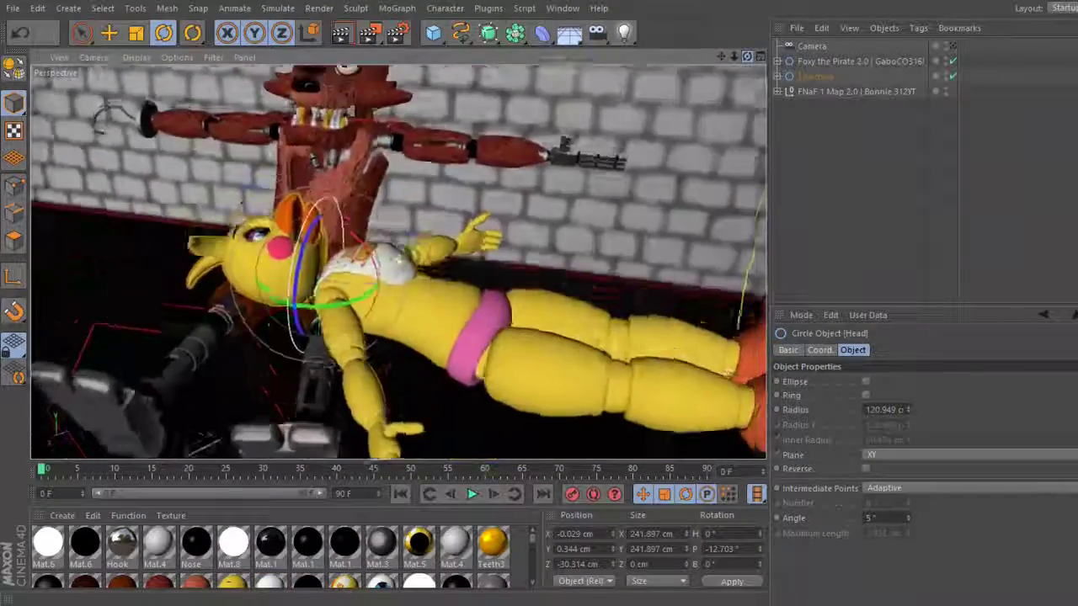
{"action": "left_click_drag", "start_coordinate": [379, 294], "coordinate": [471, 337], "text": "alt"}
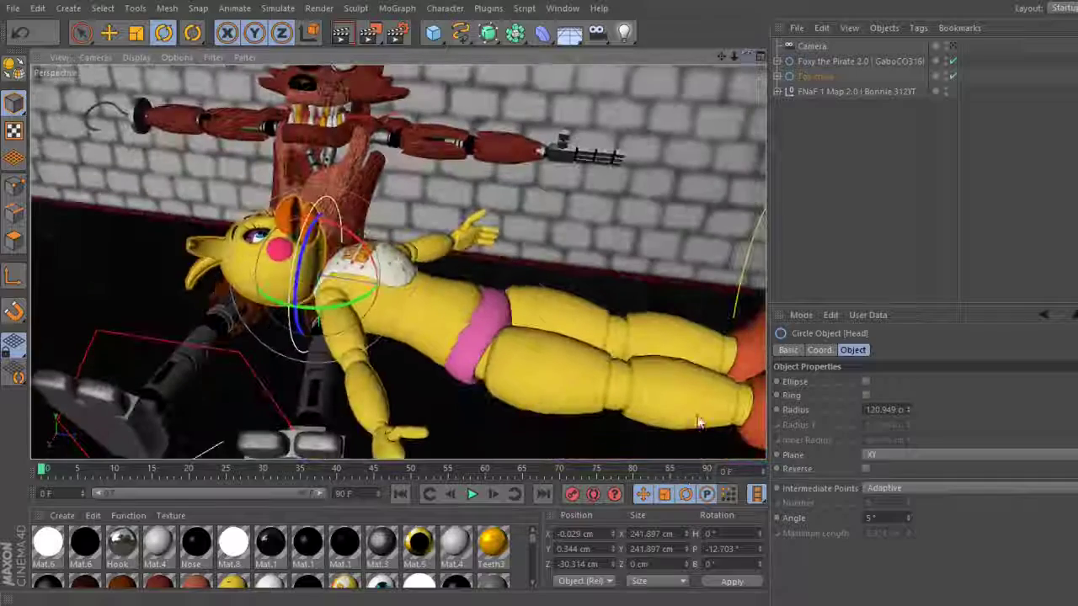
Bend Toy Chica's knees about 10–15 degrees and tilt both feet about 12–15 degrees
{"action": "left_click", "coordinate": [505, 353]}
{"action": "left_click", "coordinate": [619, 379]}
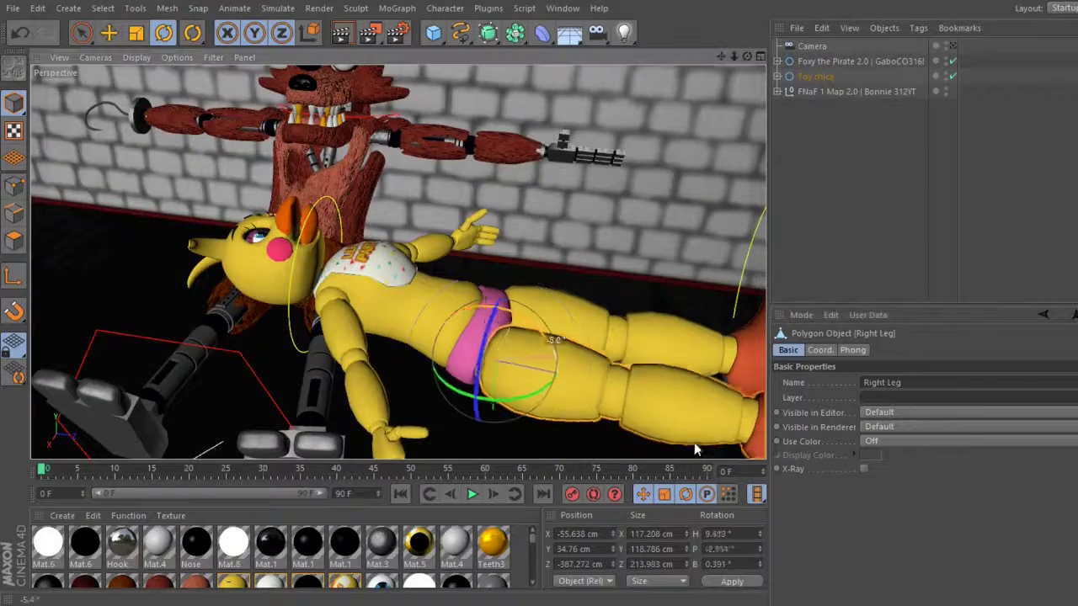
{"action": "left_click_drag", "start_coordinate": [505, 253], "coordinate": [759, 318], "text": "alt"}
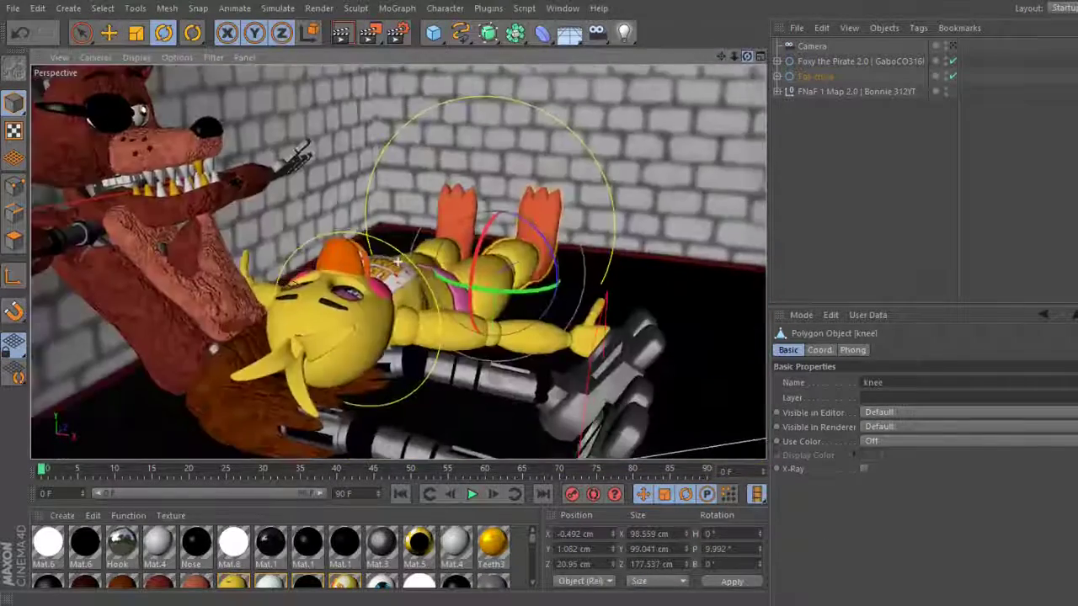
{"action": "left_click", "coordinate": [619, 214]}
{"action": "left_click_drag", "start_coordinate": [647, 267], "coordinate": [652, 263]}
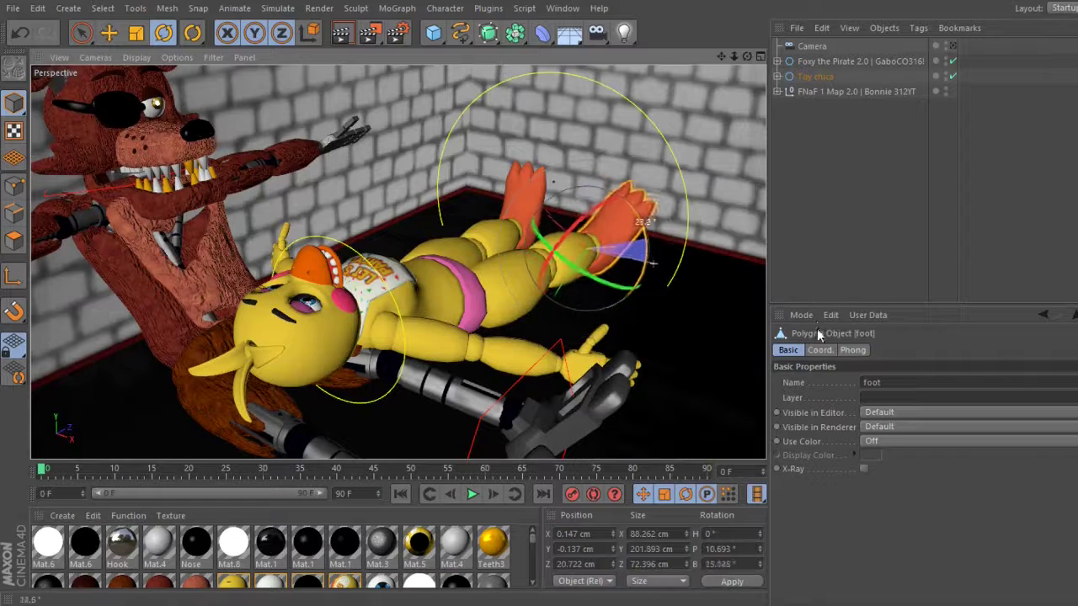
{"action": "left_click", "coordinate": [549, 302]}
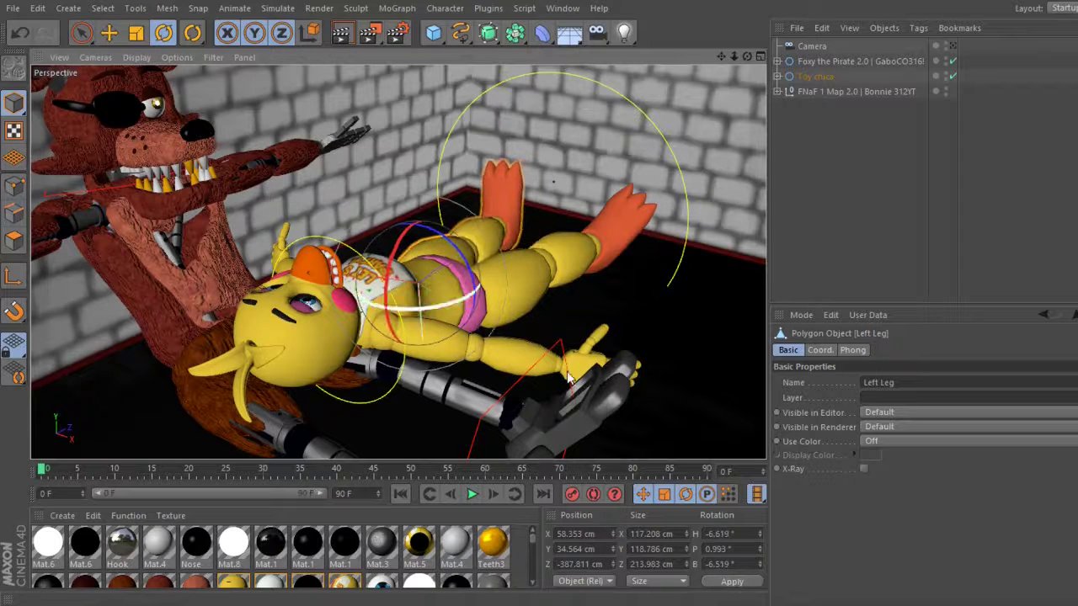
{"action": "left_click", "coordinate": [574, 274]}
{"action": "left_click_drag", "start_coordinate": [574, 273], "coordinate": [555, 272]}
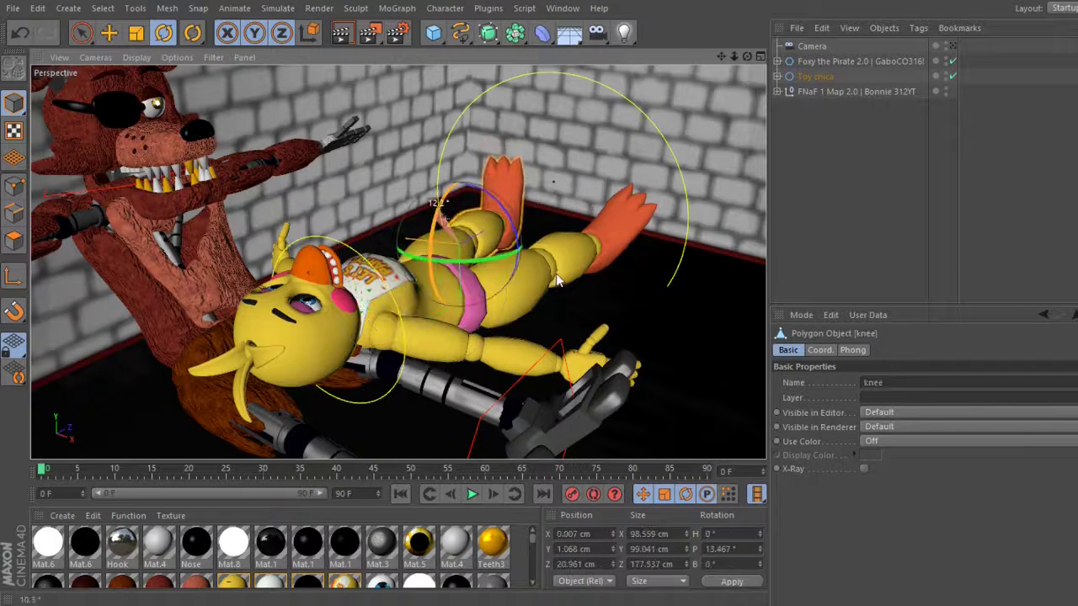
{"action": "left_click", "coordinate": [595, 271]}
{"action": "left_click_drag", "start_coordinate": [682, 246], "coordinate": [589, 308]}
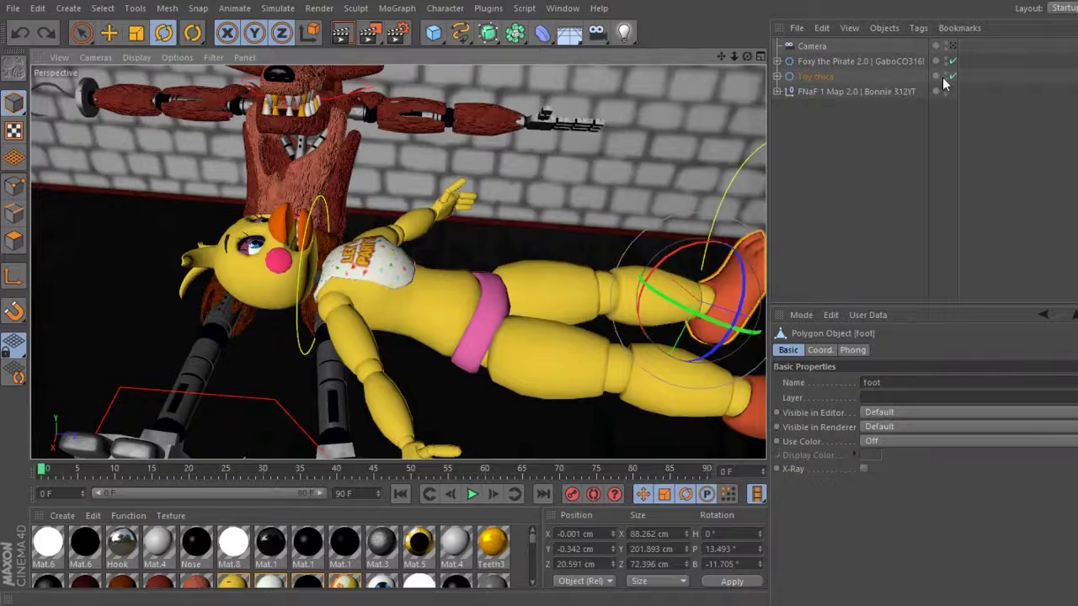
Swing Foxy's arm down and bend his elbow about 20 degrees toward Toy Chica
{"action": "left_click_drag", "start_coordinate": [492, 179], "coordinate": [429, 243]}
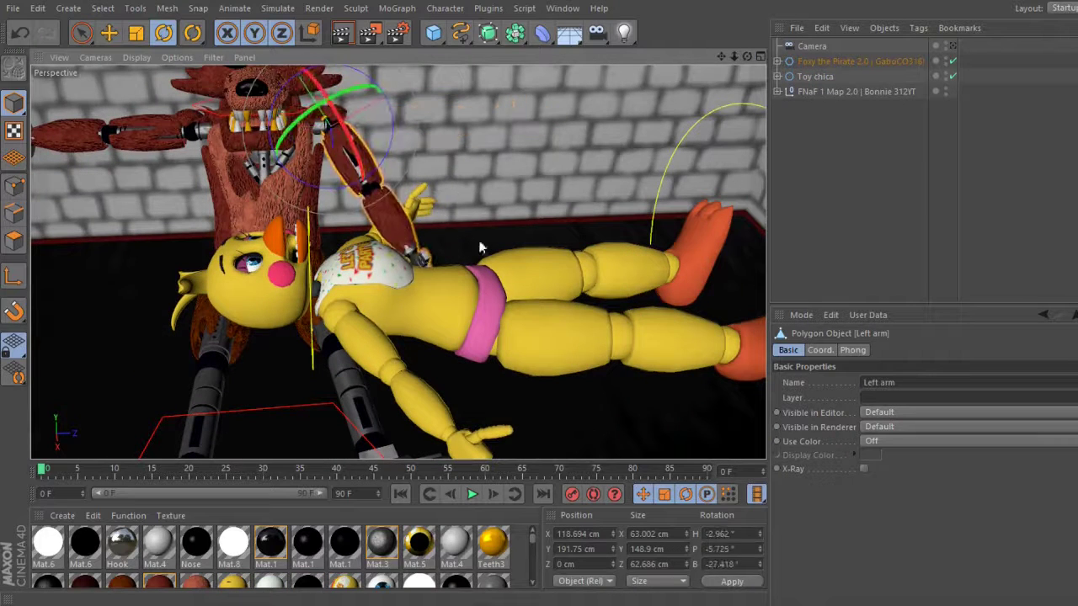
{"action": "left_click", "coordinate": [459, 276]}
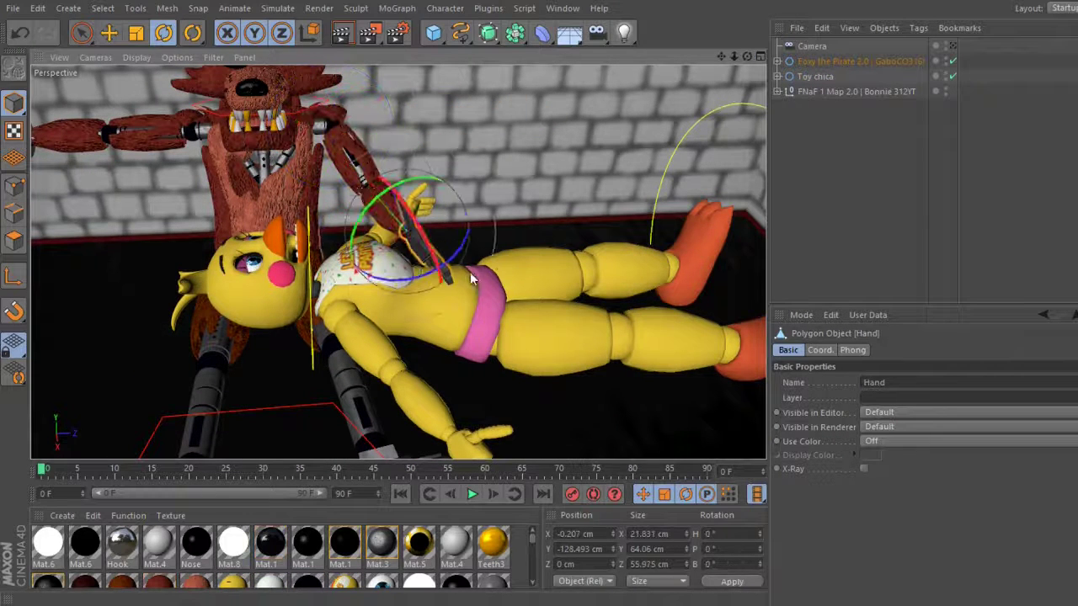
{"action": "left_click", "coordinate": [445, 199]}
{"action": "left_click_drag", "start_coordinate": [446, 199], "coordinate": [368, 271]}
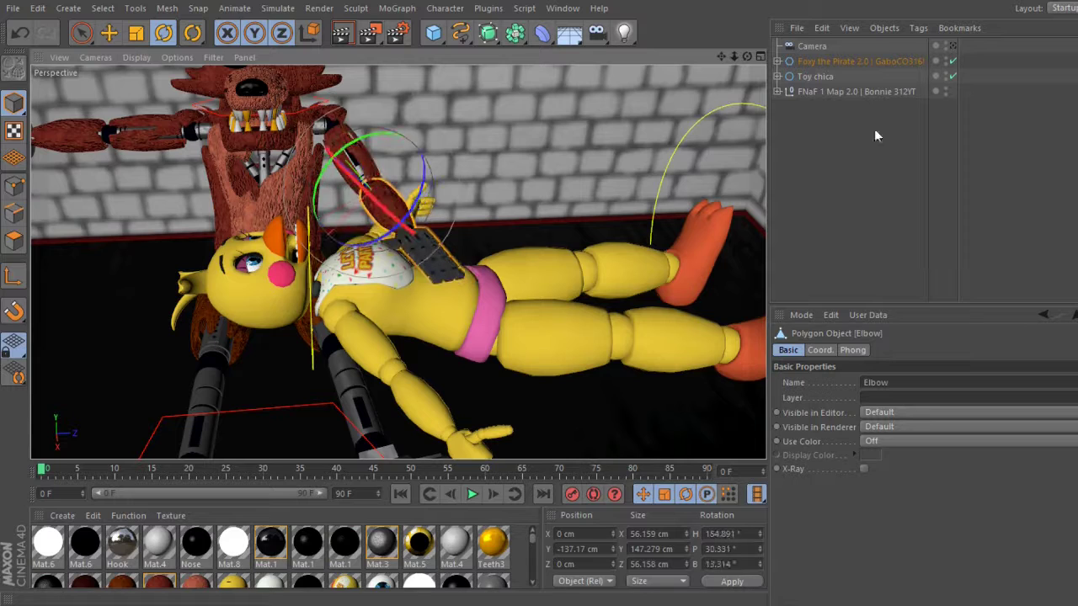
{"action": "left_click_drag", "start_coordinate": [747, 56], "coordinate": [423, 289]}
{"action": "left_click_drag", "start_coordinate": [305, 254], "coordinate": [335, 230]}
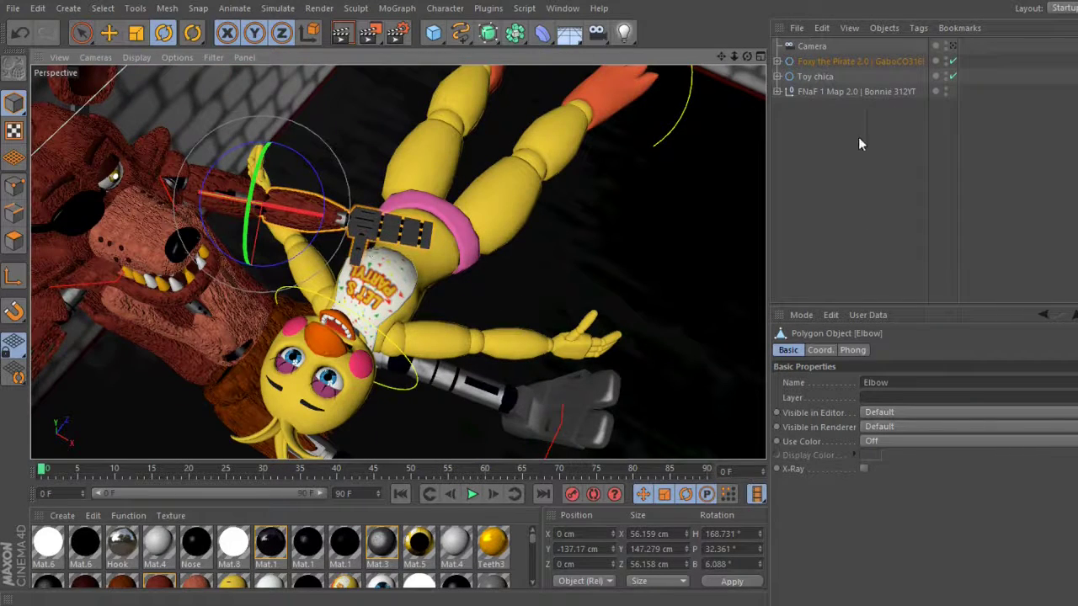
Nudge Toy Chica into place, then rotate Foxy's arm about 14 degrees down onto her
{"action": "left_click", "coordinate": [815, 76]}
{"action": "key", "text": "e"}
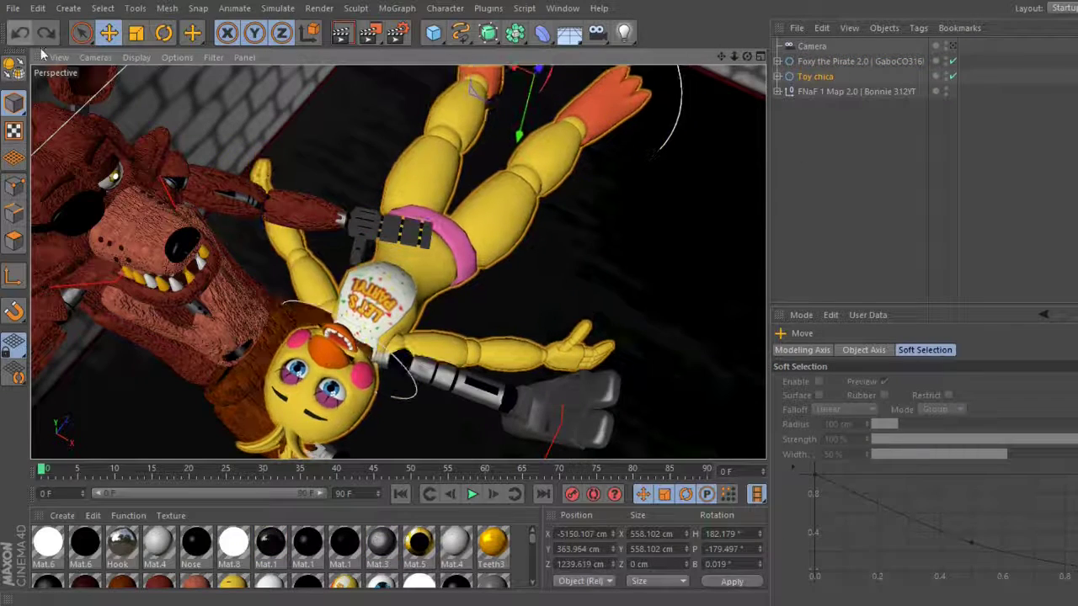
{"action": "left_click_drag", "start_coordinate": [716, 105], "coordinate": [703, 103]}
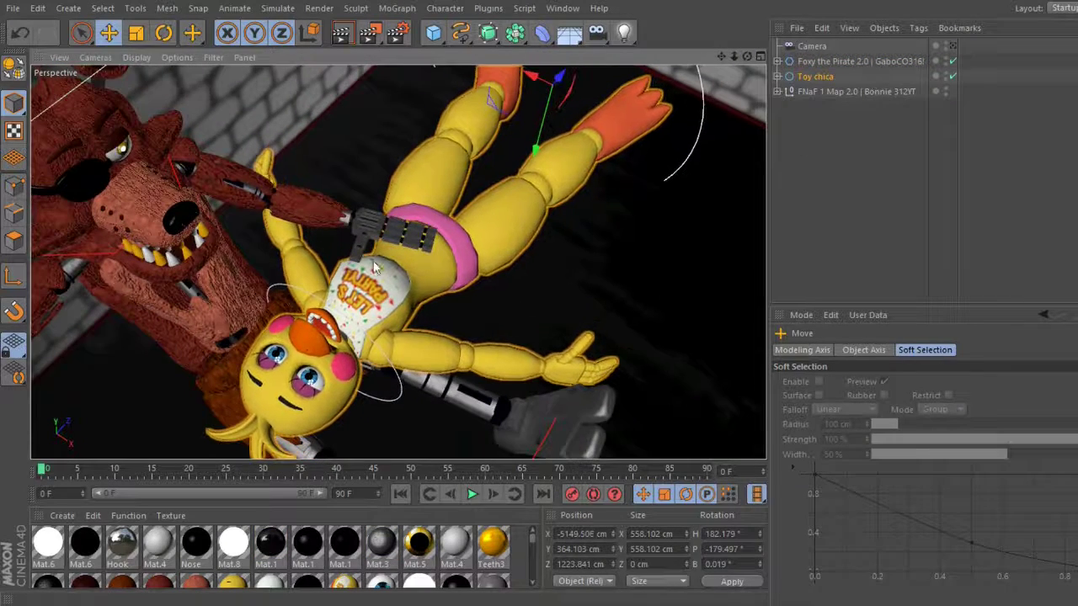
{"action": "left_click", "coordinate": [286, 206]}
{"action": "key", "text": "r"}
{"action": "mouse_move", "coordinate": [283, 208]}
{"action": "left_mouse_down"}
{"action": "mouse_move", "coordinate": [425, 287]}
{"action": "mouse_move", "coordinate": [371, 305]}
{"action": "left_mouse_up"}
{"action": "left_click", "coordinate": [308, 209]}
{"action": "left_click_drag", "start_coordinate": [397, 260], "coordinate": [573, 220], "text": "alt"}
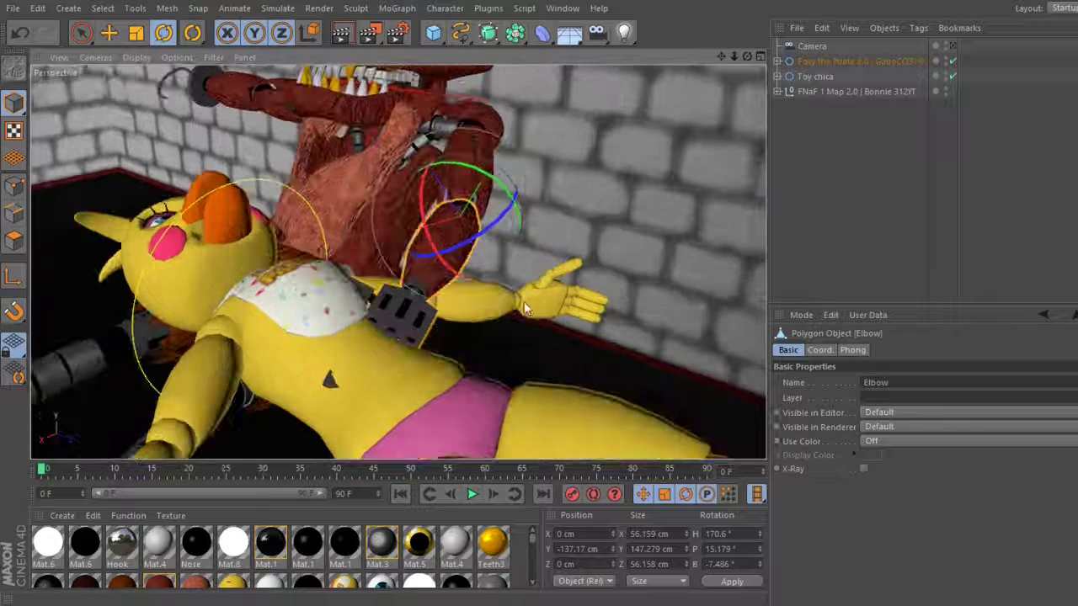
{"action": "mouse_move", "coordinate": [524, 302]}
{"action": "left_mouse_down"}
{"action": "mouse_move", "coordinate": [526, 283]}
{"action": "mouse_move", "coordinate": [571, 319]}
{"action": "mouse_move", "coordinate": [542, 313]}
{"action": "mouse_move", "coordinate": [555, 287]}
{"action": "left_mouse_up"}
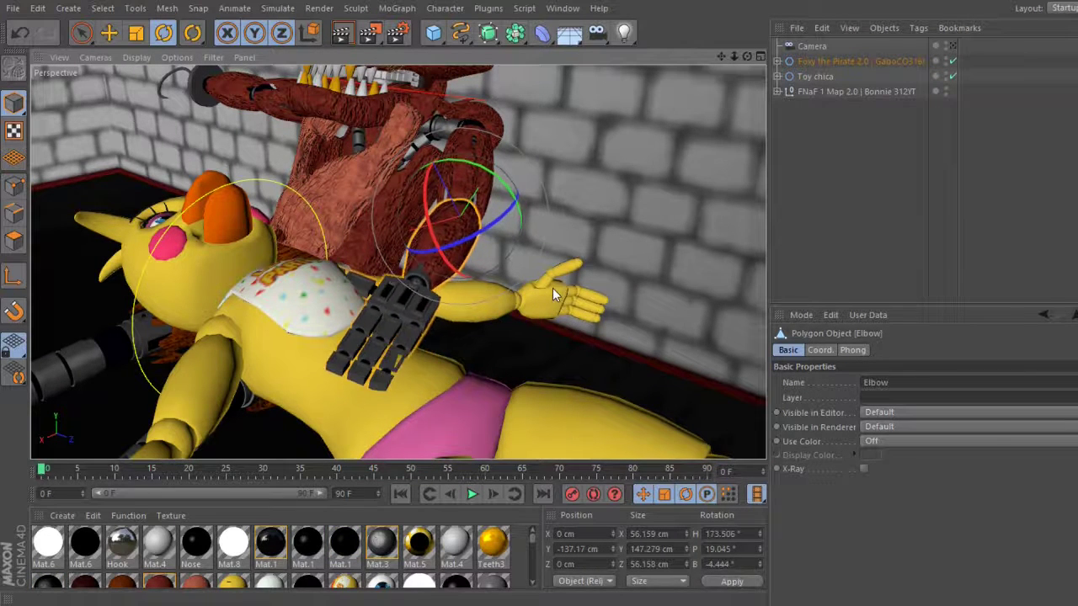
Orbit to a new angle and reselect Toy Chica with the Move tool
{"action": "left_click", "coordinate": [438, 252]}
{"action": "mouse_move", "coordinate": [438, 252]}
{"action": "left_mouse_down", "text": "alt"}
{"action": "mouse_move", "coordinate": [396, 261]}
{"action": "mouse_move", "coordinate": [589, 253]}
{"action": "left_mouse_up", "text": "alt"}
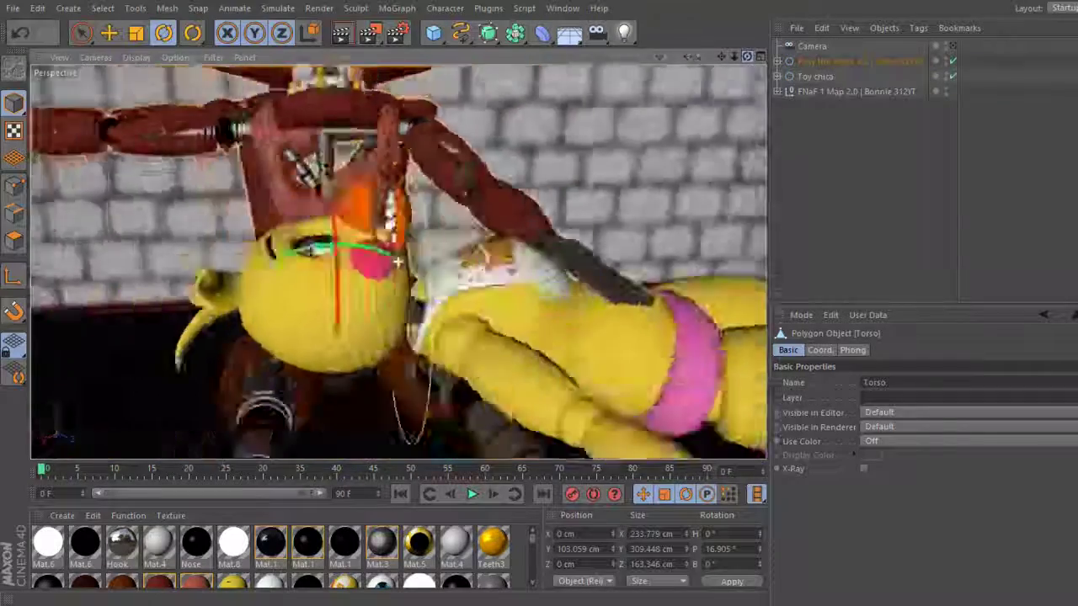
{"action": "left_click", "coordinate": [815, 76]}
{"action": "key", "text": "e"}
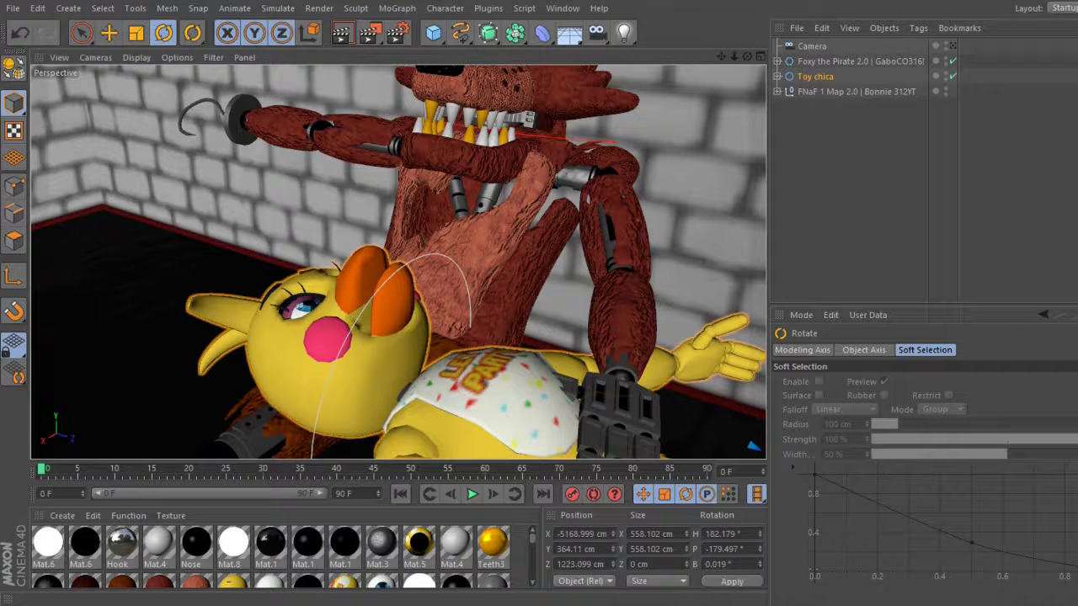
Curl Foxy's pinky finger and its next segment against Toy Chica's torso
{"action": "left_click_drag", "start_coordinate": [399, 263], "coordinate": [399, 263], "text": "alt"}
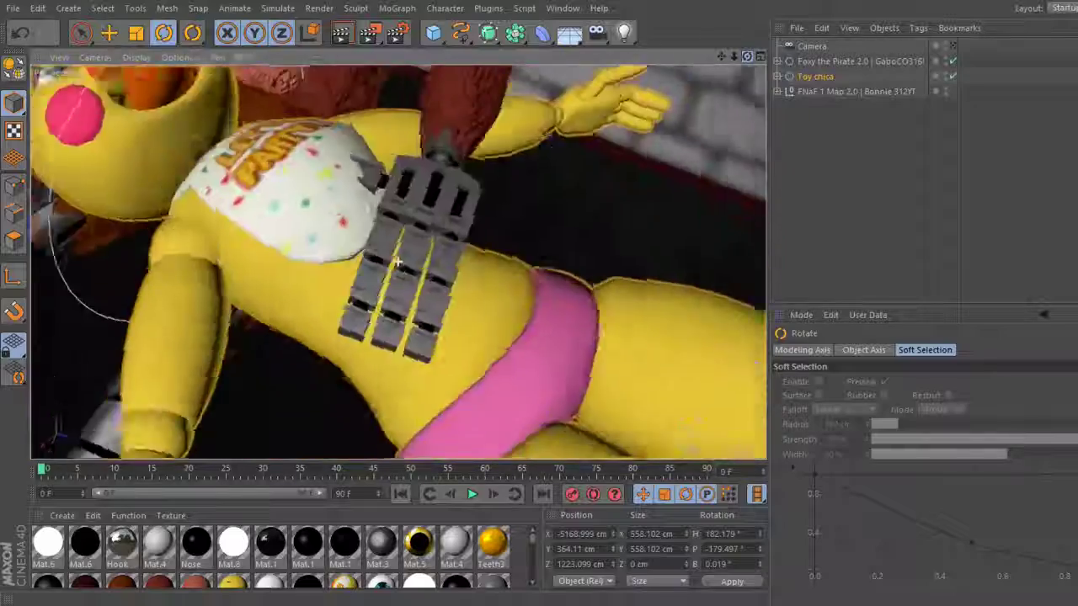
{"action": "mouse_move", "coordinate": [539, 250]}
{"action": "left_mouse_down"}
{"action": "mouse_move", "coordinate": [591, 240]}
{"action": "mouse_move", "coordinate": [587, 250]}
{"action": "left_mouse_up"}
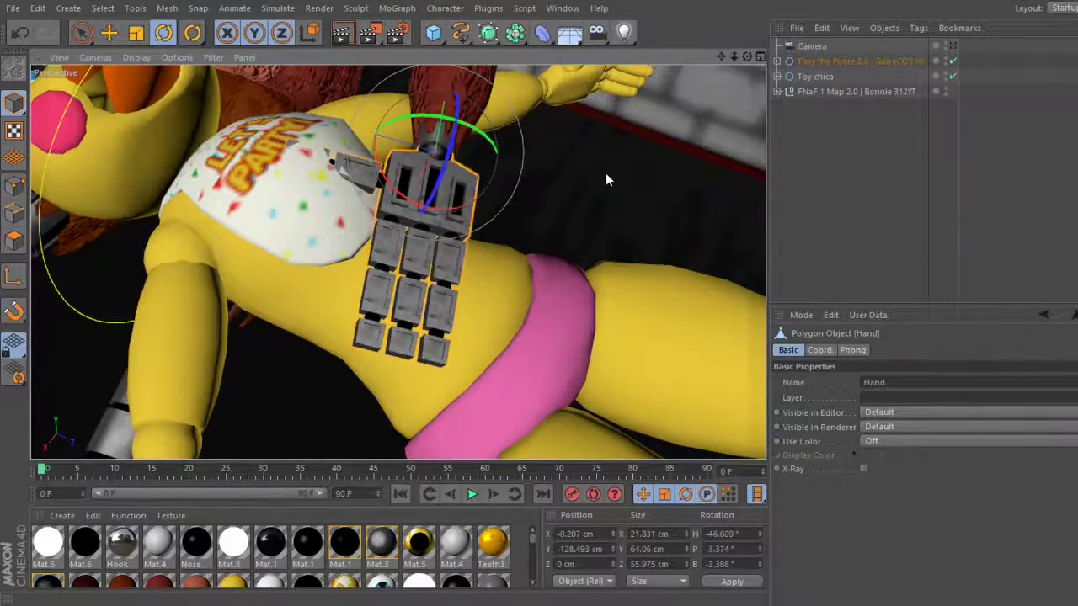
{"action": "mouse_move", "coordinate": [508, 291]}
{"action": "left_mouse_down"}
{"action": "mouse_move", "coordinate": [493, 365]}
{"action": "mouse_move", "coordinate": [494, 343]}
{"action": "left_mouse_up"}
{"action": "left_click_drag", "start_coordinate": [449, 428], "coordinate": [470, 426]}
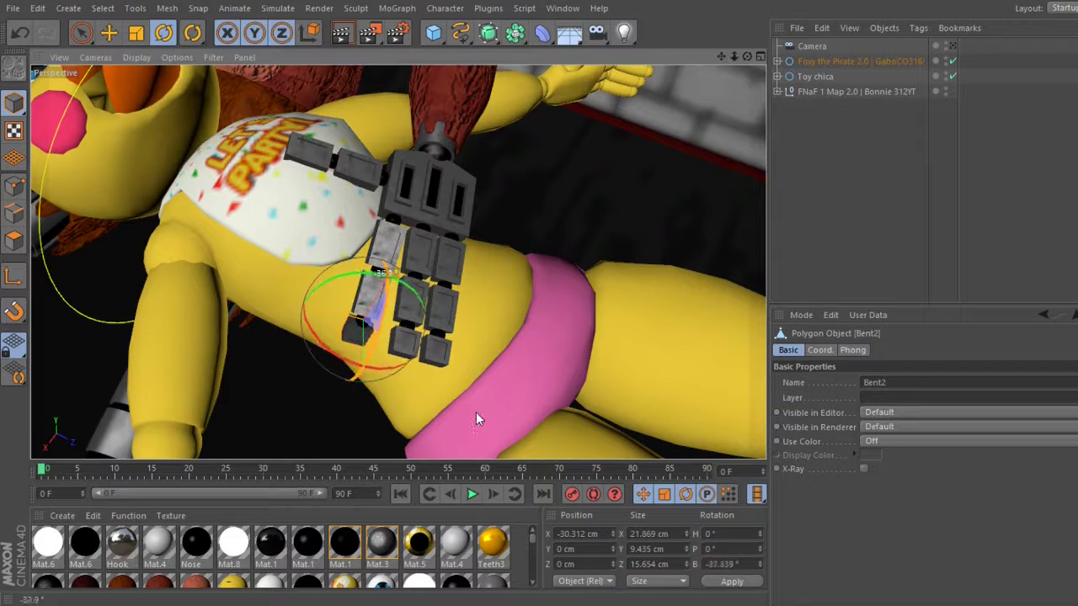
Bend the Bent and Bent2 finger segments further to tighten the grip
{"action": "left_click", "coordinate": [447, 363]}
{"action": "left_click_drag", "start_coordinate": [447, 363], "coordinate": [521, 321]}
{"action": "mouse_move", "coordinate": [474, 369]}
{"action": "left_mouse_down"}
{"action": "mouse_move", "coordinate": [482, 275]}
{"action": "mouse_move", "coordinate": [557, 284]}
{"action": "left_mouse_up"}
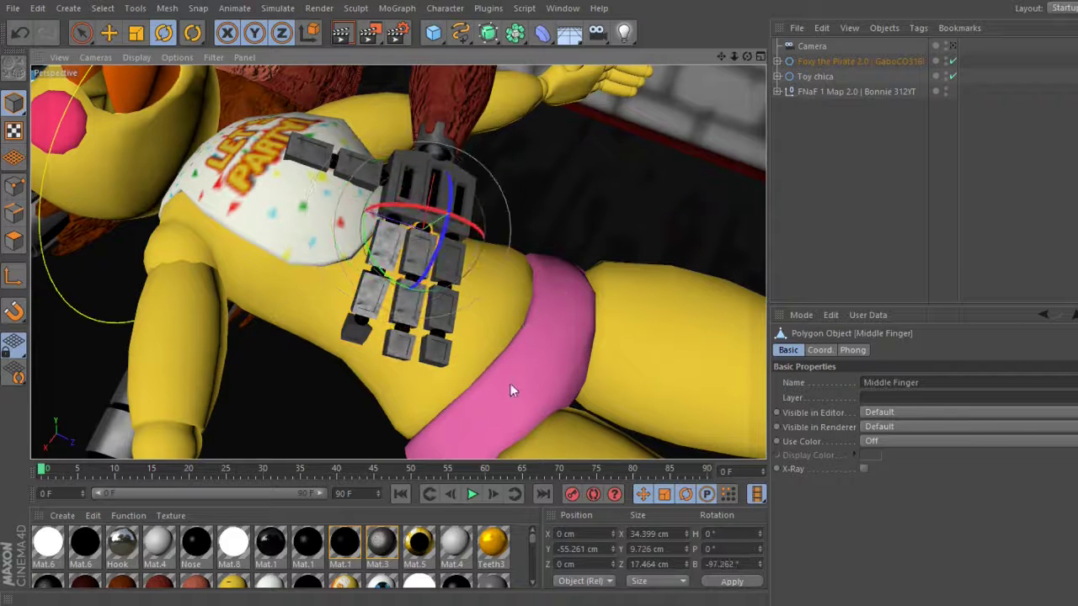
{"action": "mouse_move", "coordinate": [512, 390]}
{"action": "left_mouse_down"}
{"action": "mouse_move", "coordinate": [547, 348]}
{"action": "mouse_move", "coordinate": [544, 326]}
{"action": "left_mouse_up"}
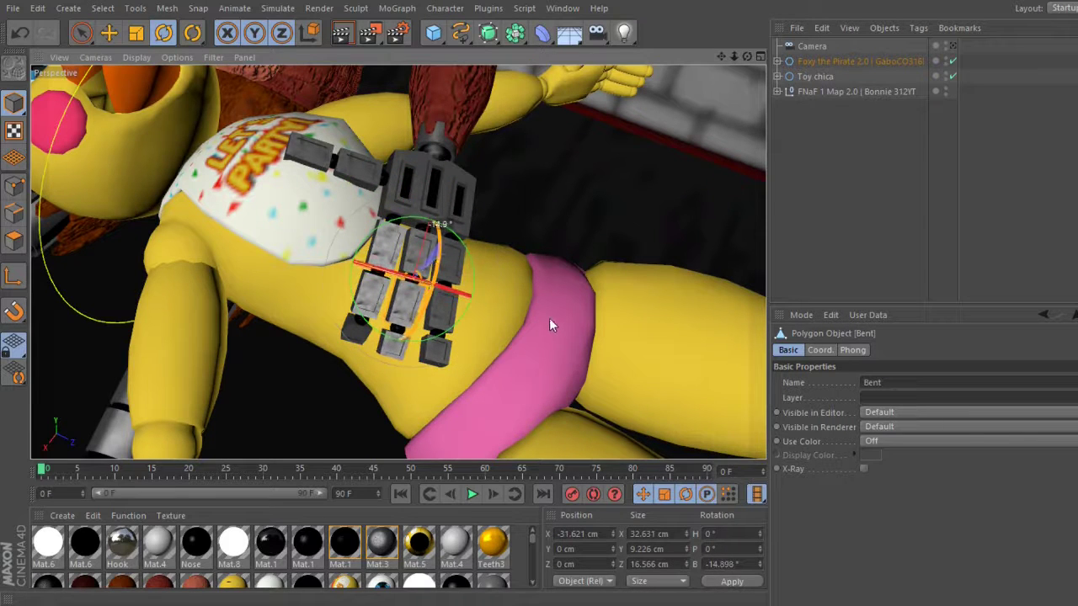
{"action": "left_click", "coordinate": [510, 416]}
{"action": "left_click", "coordinate": [578, 340]}
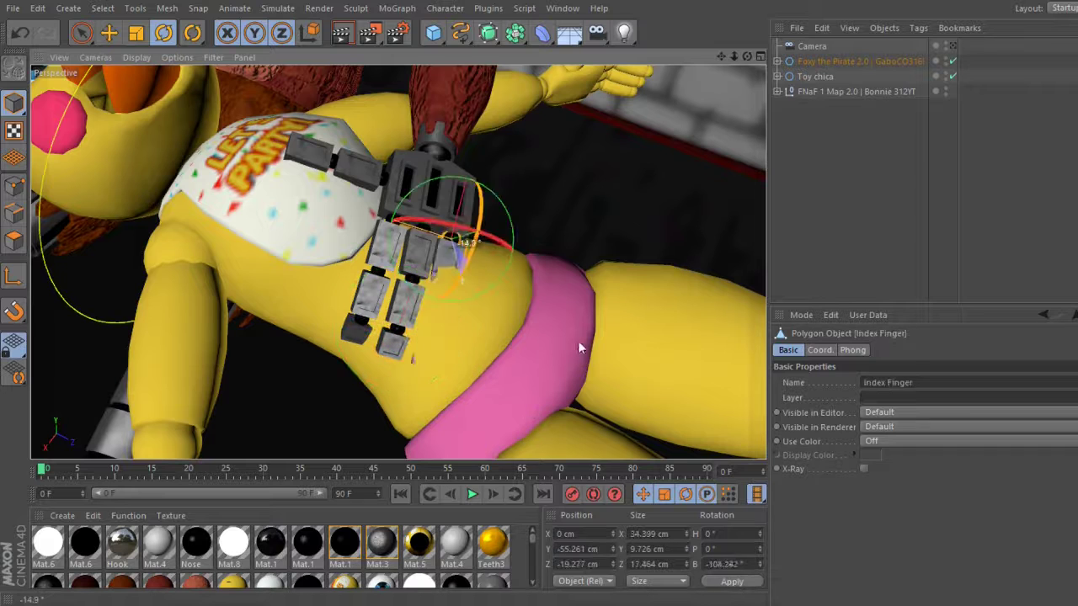
{"action": "left_click", "coordinate": [584, 369]}
{"action": "mouse_move", "coordinate": [583, 370]}
{"action": "left_mouse_down"}
{"action": "mouse_move", "coordinate": [549, 427]}
{"action": "mouse_move", "coordinate": [576, 411]}
{"action": "left_mouse_up"}
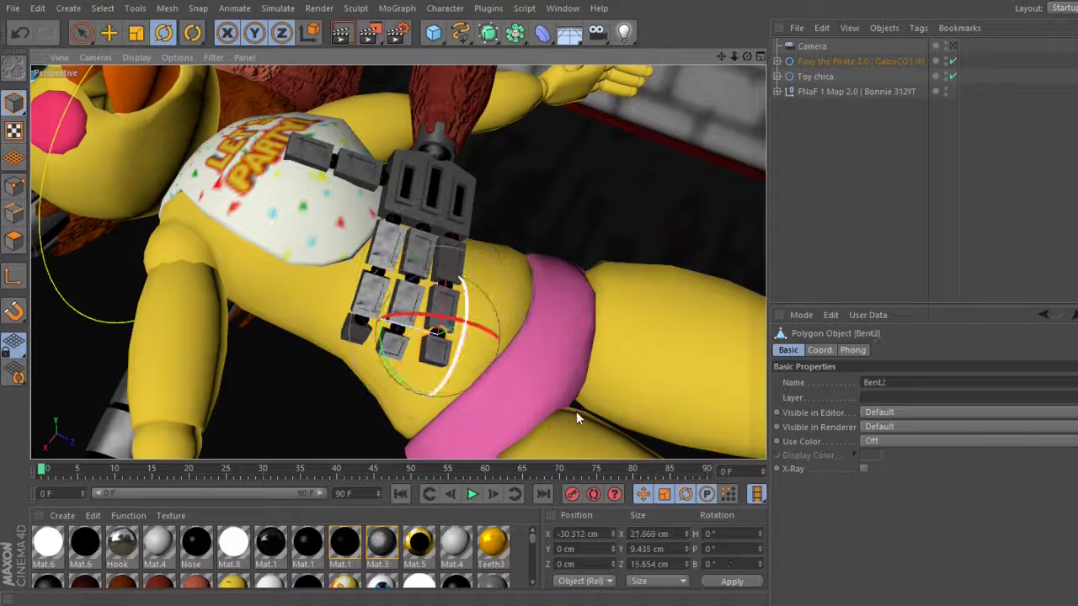
Rotate Foxy's thumb about 58 degrees to close his hand around her belly
{"action": "left_click", "coordinate": [328, 164]}
{"action": "mouse_move", "coordinate": [396, 164]}
{"action": "left_mouse_down"}
{"action": "mouse_move", "coordinate": [506, 290]}
{"action": "mouse_move", "coordinate": [474, 272]}
{"action": "left_mouse_up"}
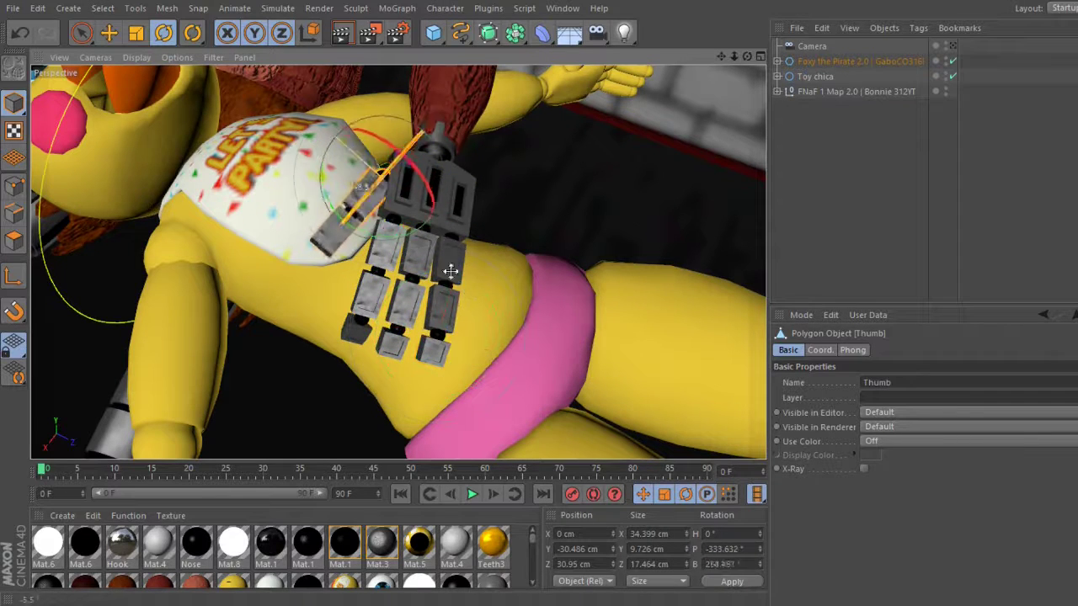
{"action": "left_click", "coordinate": [405, 303]}
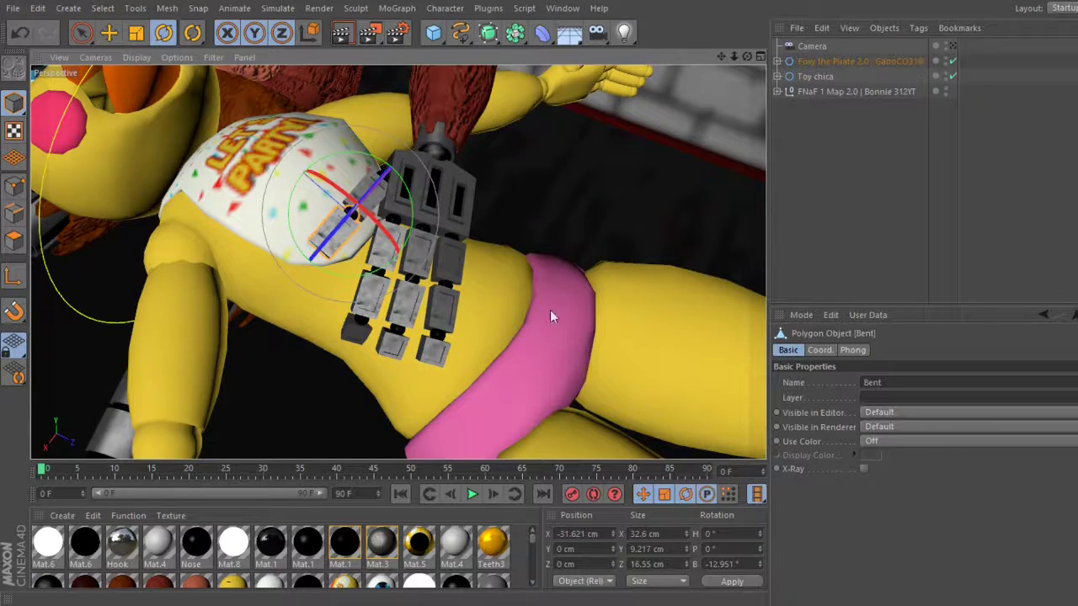
{"action": "mouse_move", "coordinate": [550, 310]}
{"action": "left_mouse_down", "text": "alt"}
{"action": "mouse_move", "coordinate": [398, 261]}
{"action": "mouse_move", "coordinate": [505, 210]}
{"action": "mouse_move", "coordinate": [554, 160]}
{"action": "left_mouse_up", "text": "alt"}
Raise and swing Toy Chica's left arm out to the right and rotate her left hand
{"action": "left_click", "coordinate": [554, 160]}
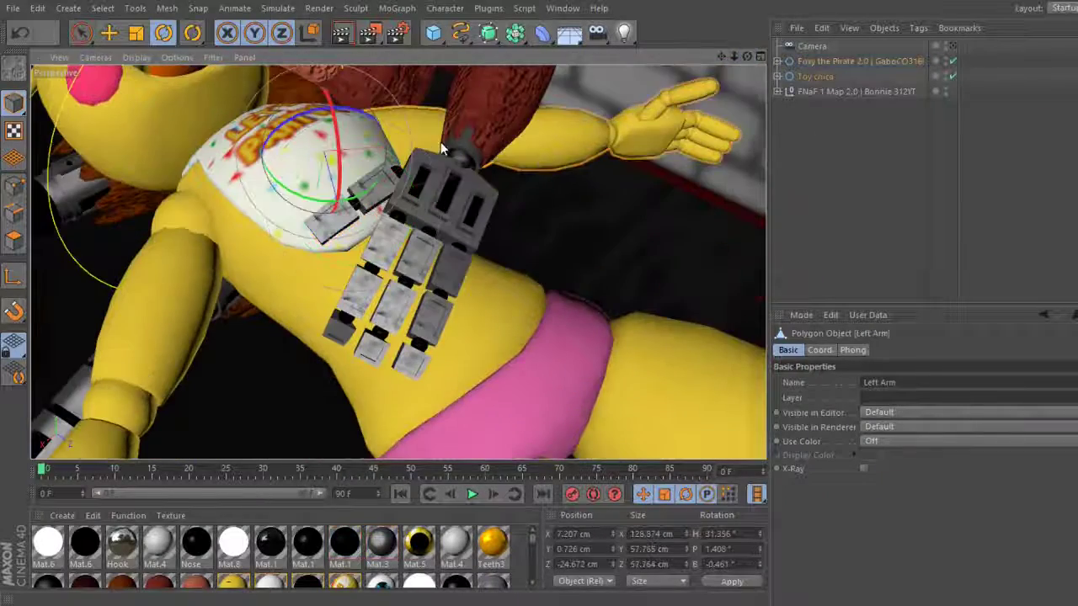
{"action": "left_click_drag", "start_coordinate": [441, 142], "coordinate": [508, 143]}
{"action": "mouse_move", "coordinate": [463, 228]}
{"action": "left_mouse_down"}
{"action": "mouse_move", "coordinate": [419, 255]}
{"action": "mouse_move", "coordinate": [613, 253]}
{"action": "mouse_move", "coordinate": [528, 244]}
{"action": "mouse_move", "coordinate": [539, 227]}
{"action": "left_mouse_up"}
{"action": "left_click", "coordinate": [590, 239]}
{"action": "left_click", "coordinate": [610, 177]}
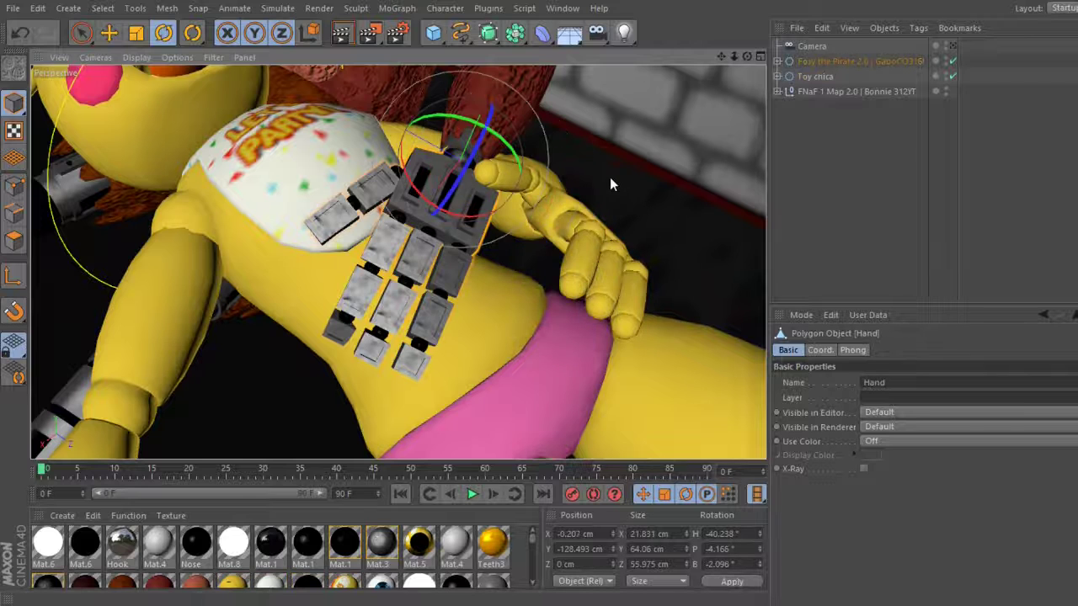
{"action": "left_click_drag", "start_coordinate": [627, 175], "coordinate": [493, 165]}
Rework the left shoulder and elbow, undoing missteps, to turn her hand toward her chest
{"action": "left_click", "coordinate": [482, 211]}
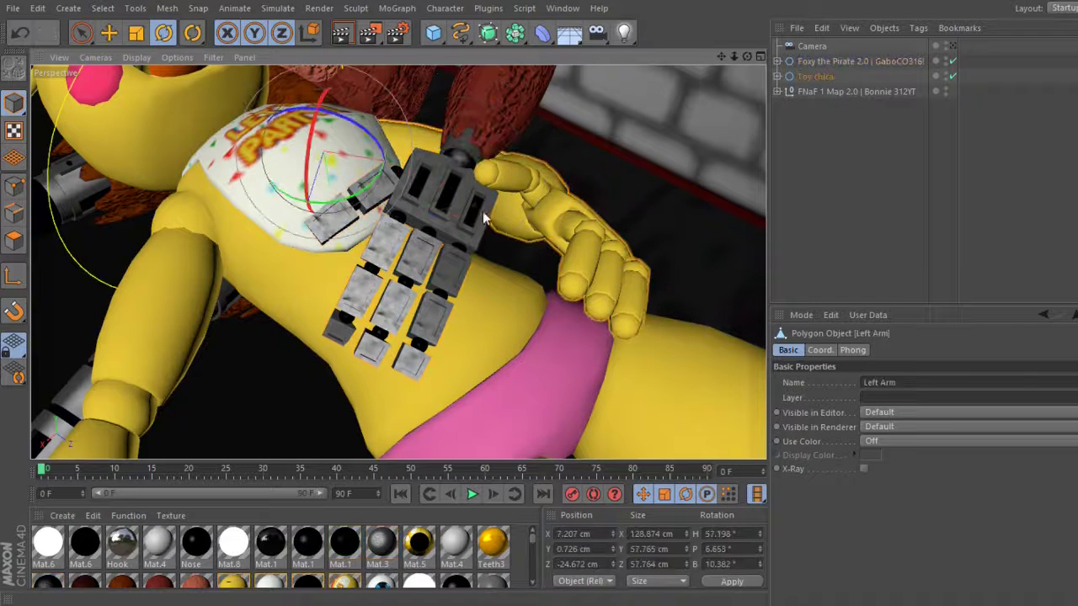
{"action": "left_click_drag", "start_coordinate": [483, 211], "coordinate": [478, 209]}
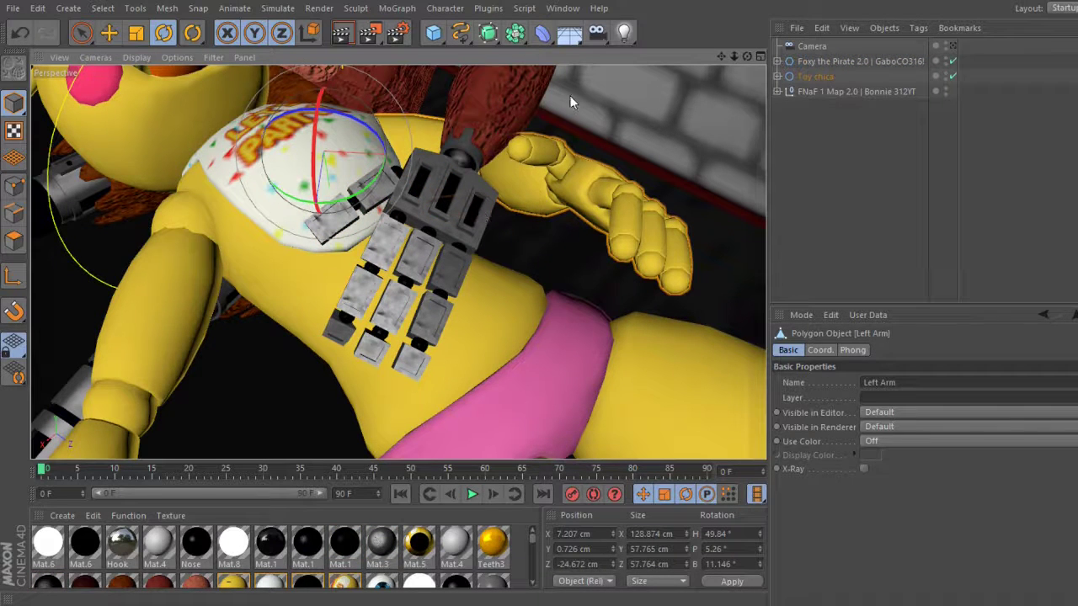
{"action": "left_click", "coordinate": [654, 222]}
{"action": "mouse_move", "coordinate": [657, 272]}
{"action": "left_mouse_down"}
{"action": "mouse_move", "coordinate": [613, 226]}
{"action": "mouse_move", "coordinate": [621, 231]}
{"action": "mouse_move", "coordinate": [615, 185]}
{"action": "left_mouse_up"}
{"action": "key", "text": "ctrl+z"}
{"action": "left_click", "coordinate": [626, 228]}
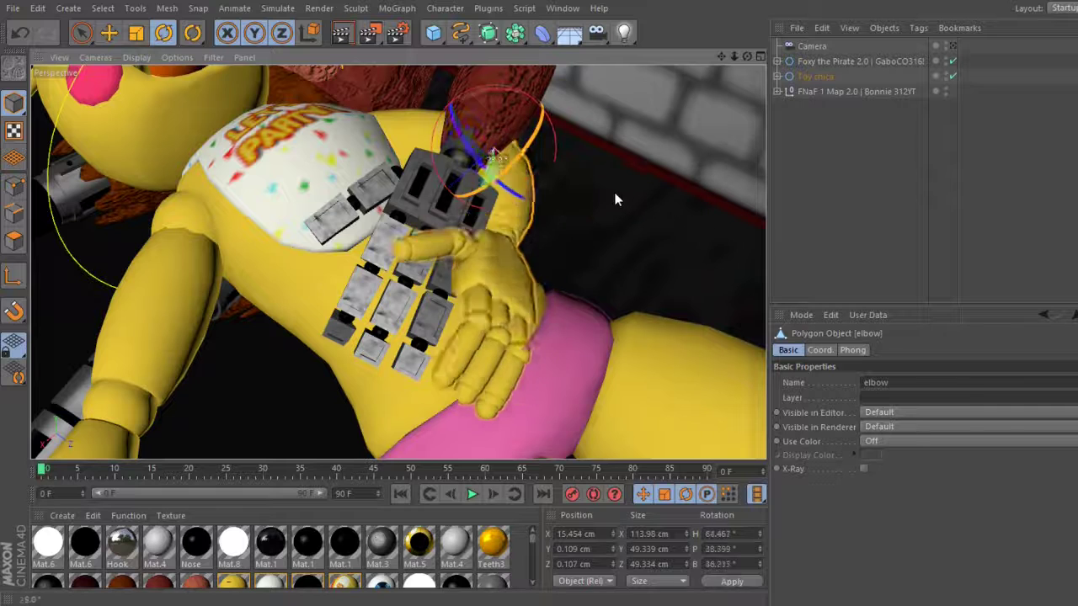
{"action": "left_click_drag", "start_coordinate": [666, 226], "coordinate": [653, 222]}
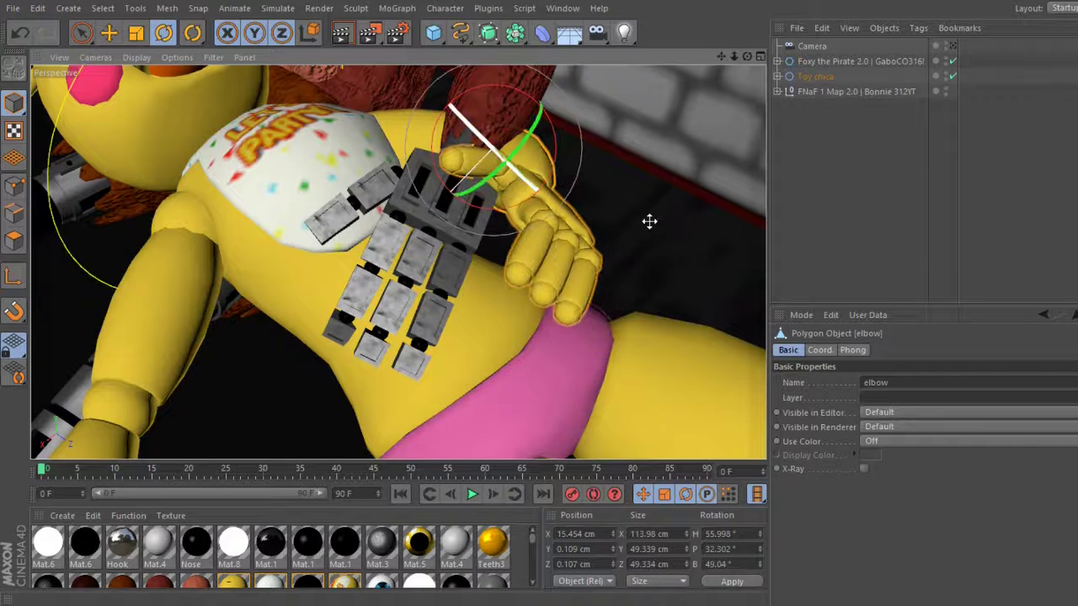
{"action": "key", "text": "ctrl+z"}
{"action": "key", "text": "ctrl+z"}
{"action": "key", "text": "ctrl+z"}
{"action": "key", "text": "ctrl+z"}
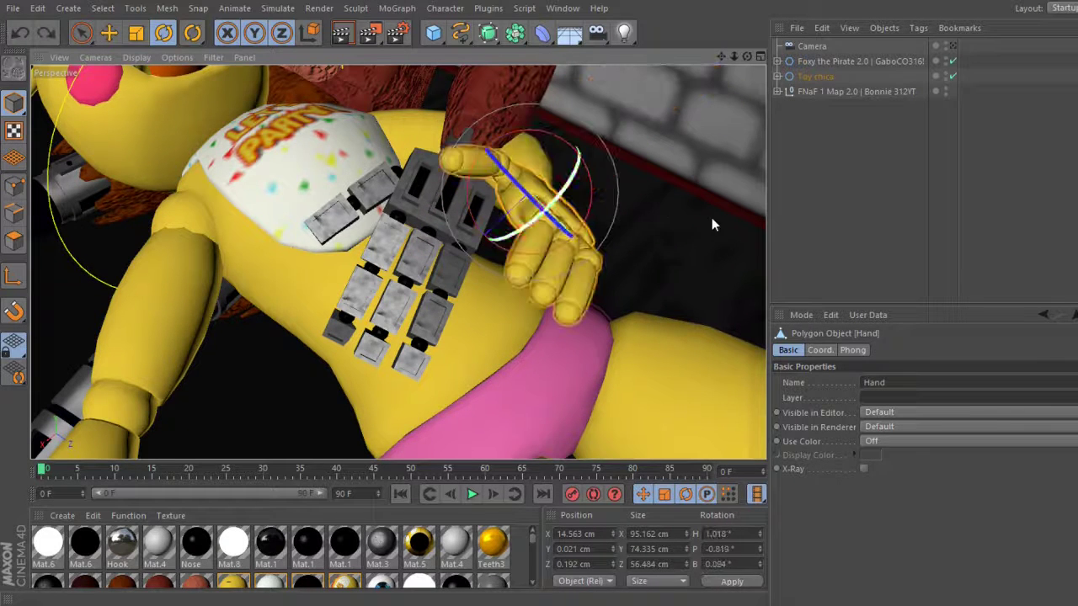
{"action": "mouse_move", "coordinate": [711, 218]}
{"action": "left_mouse_down"}
{"action": "mouse_move", "coordinate": [677, 267]}
{"action": "mouse_move", "coordinate": [460, 240]}
{"action": "mouse_move", "coordinate": [422, 220]}
{"action": "mouse_move", "coordinate": [361, 300]}
{"action": "left_mouse_up"}
Curl Toy Chica's fingers so her hand rests over Foxy's hand
{"action": "left_click", "coordinate": [371, 239]}
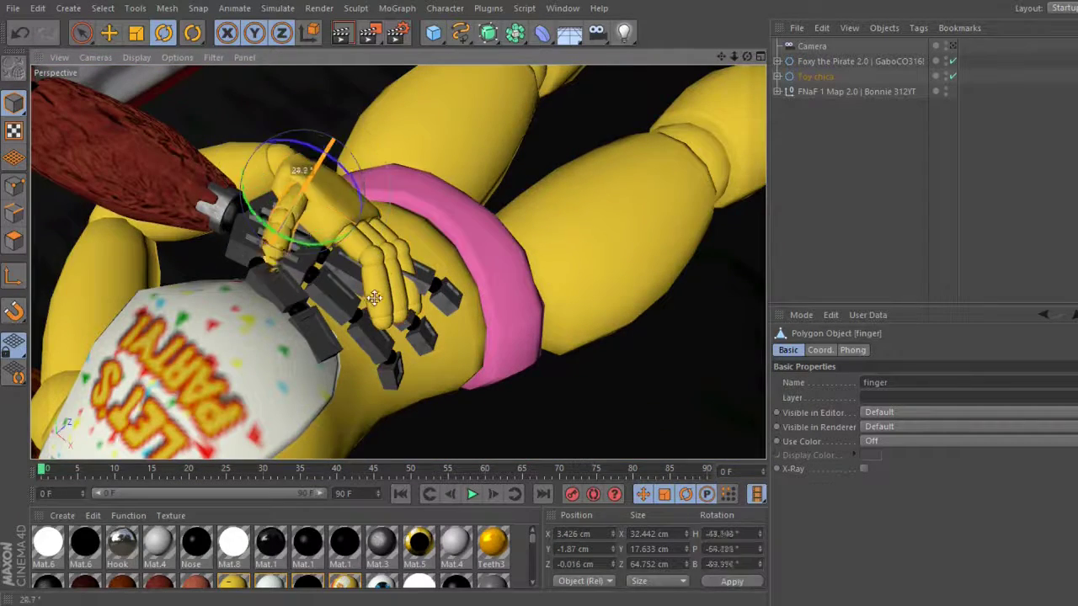
{"action": "mouse_move", "coordinate": [701, 143]}
{"action": "left_mouse_down", "text": "alt"}
{"action": "mouse_move", "coordinate": [553, 338]}
{"action": "mouse_move", "coordinate": [587, 306]}
{"action": "mouse_move", "coordinate": [522, 293]}
{"action": "mouse_move", "coordinate": [511, 272]}
{"action": "left_mouse_up", "text": "alt"}
{"action": "mouse_move", "coordinate": [741, 126]}
{"action": "left_mouse_down", "text": "alt"}
{"action": "mouse_move", "coordinate": [562, 146]}
{"action": "mouse_move", "coordinate": [348, 270]}
{"action": "mouse_move", "coordinate": [403, 288]}
{"action": "mouse_move", "coordinate": [289, 277]}
{"action": "left_mouse_up", "text": "alt"}
{"action": "left_click", "coordinate": [348, 269]}
Rotate Toy Chica's right forearm down and bend it at the elbow
{"action": "left_click", "coordinate": [289, 277]}
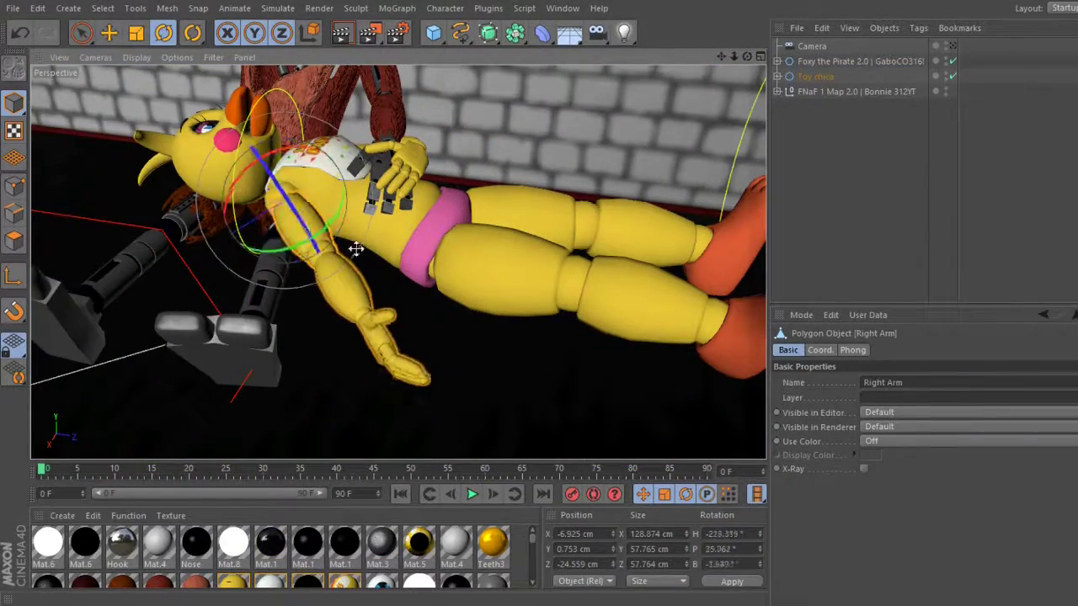
{"action": "left_click_drag", "start_coordinate": [356, 245], "coordinate": [375, 295]}
{"action": "left_click", "coordinate": [364, 281]}
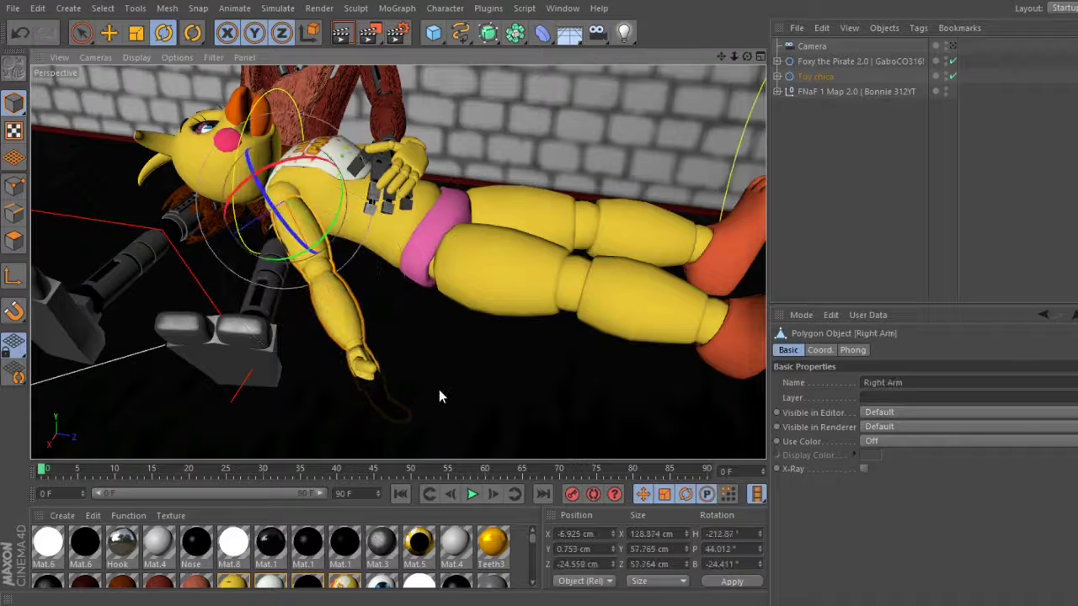
{"action": "left_click", "coordinate": [358, 346]}
{"action": "mouse_move", "coordinate": [462, 354]}
{"action": "left_mouse_down"}
{"action": "mouse_move", "coordinate": [328, 386]}
{"action": "mouse_move", "coordinate": [451, 309]}
{"action": "left_mouse_up"}
{"action": "left_click", "coordinate": [413, 358]}
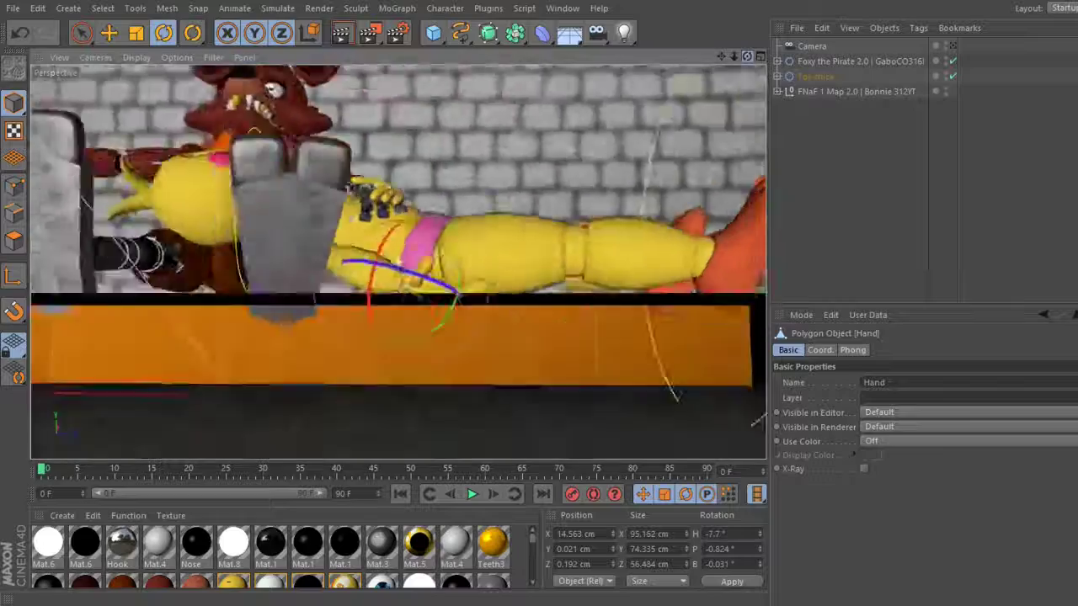
{"action": "mouse_move", "coordinate": [505, 252]}
{"action": "left_mouse_down", "text": "alt"}
{"action": "mouse_move", "coordinate": [397, 262]}
{"action": "mouse_move", "coordinate": [732, 300]}
{"action": "mouse_move", "coordinate": [312, 160]}
{"action": "left_mouse_up", "text": "alt"}
Raise Foxy's right arm and bring his hooked forearm up beside Chica's head
{"action": "left_click", "coordinate": [318, 168]}
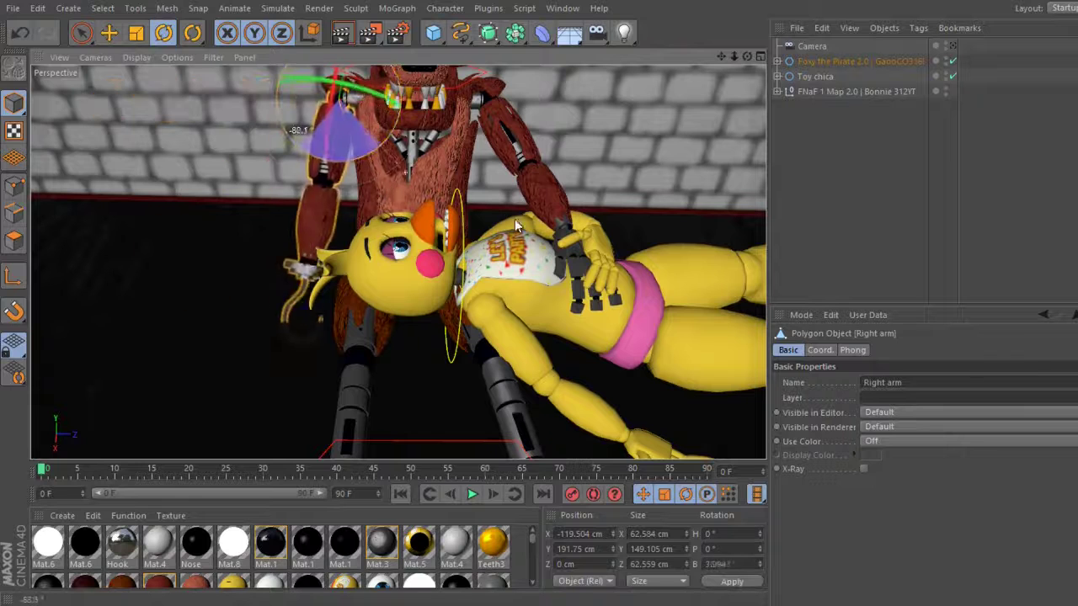
{"action": "left_click_drag", "start_coordinate": [514, 219], "coordinate": [403, 179]}
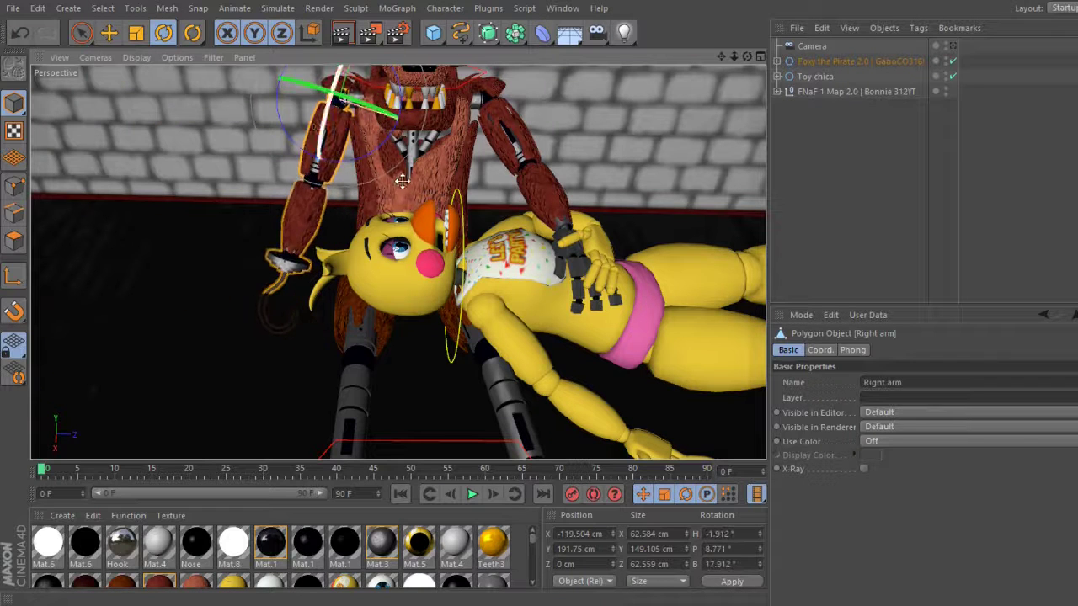
{"action": "left_click", "coordinate": [318, 192]}
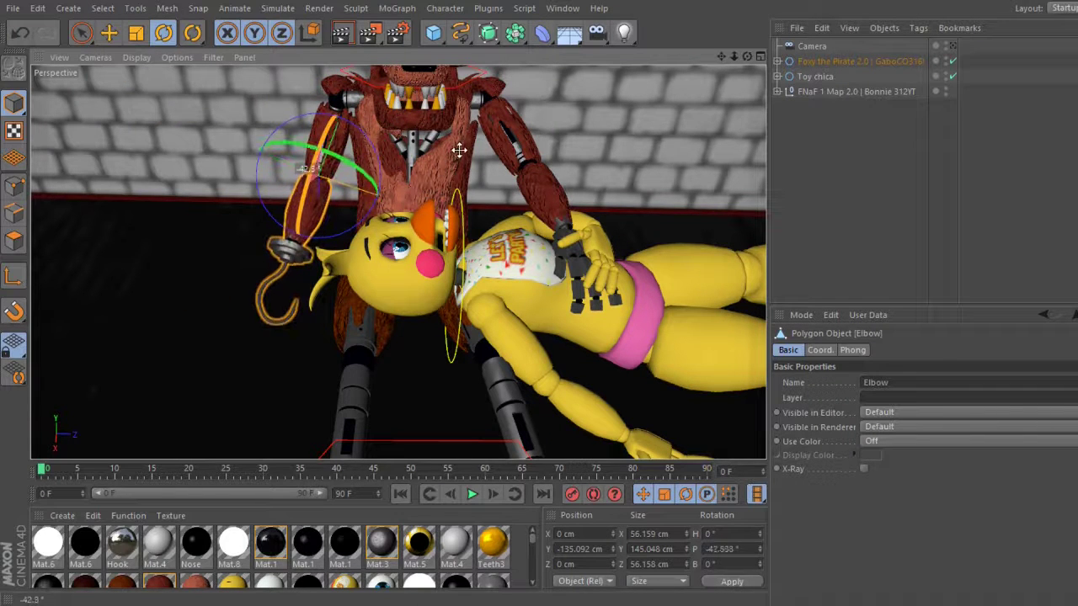
{"action": "mouse_move", "coordinate": [348, 320]}
{"action": "left_mouse_down"}
{"action": "mouse_move", "coordinate": [373, 258]}
{"action": "mouse_move", "coordinate": [447, 253]}
{"action": "left_mouse_up"}
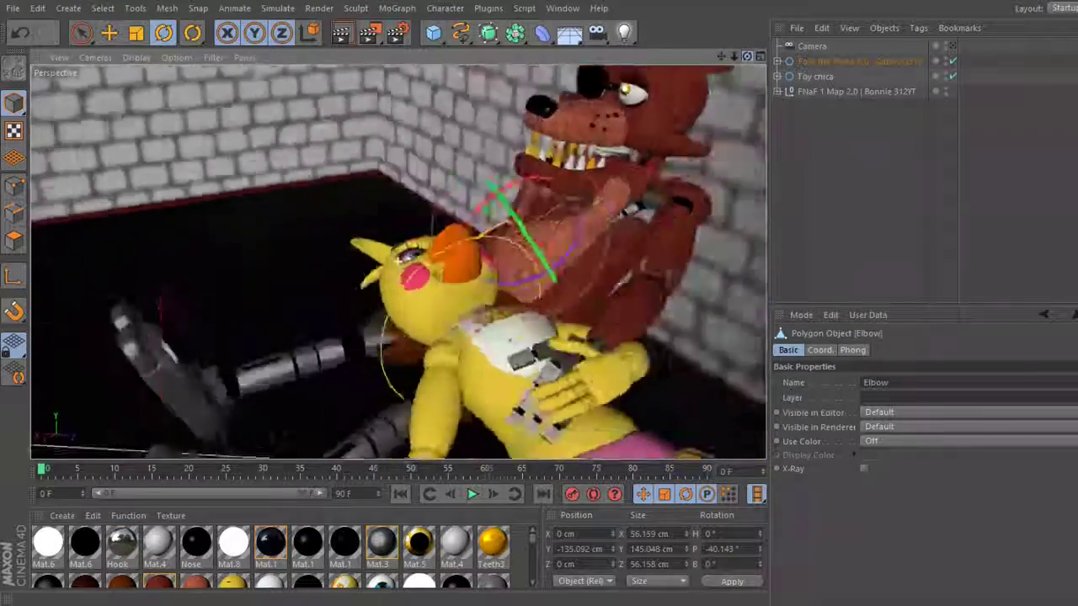
{"action": "key", "text": "ctrl+z"}
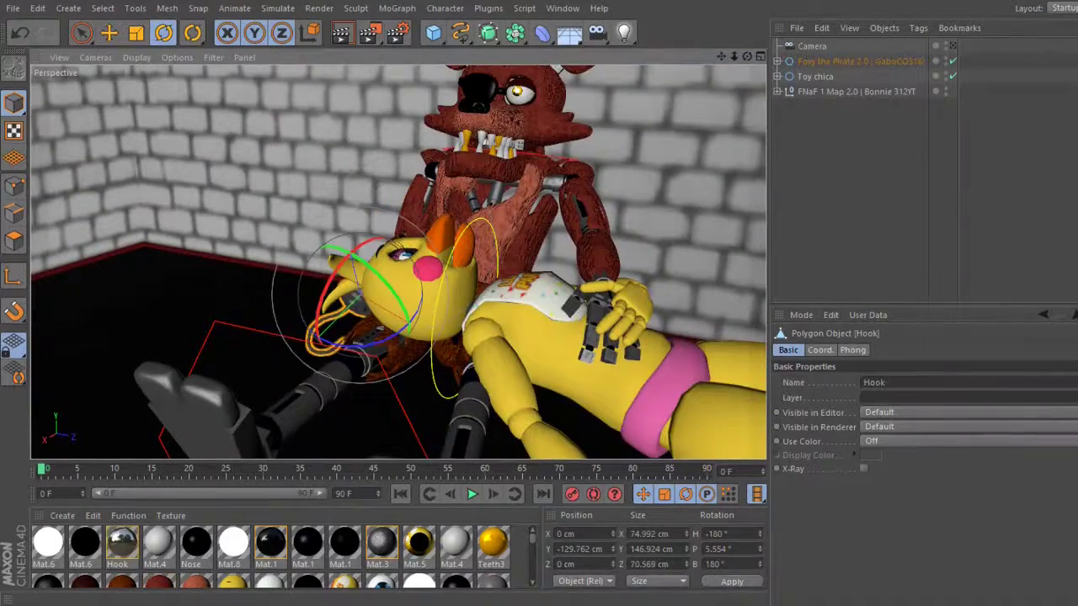
{"action": "key", "text": "ctrl+z"}
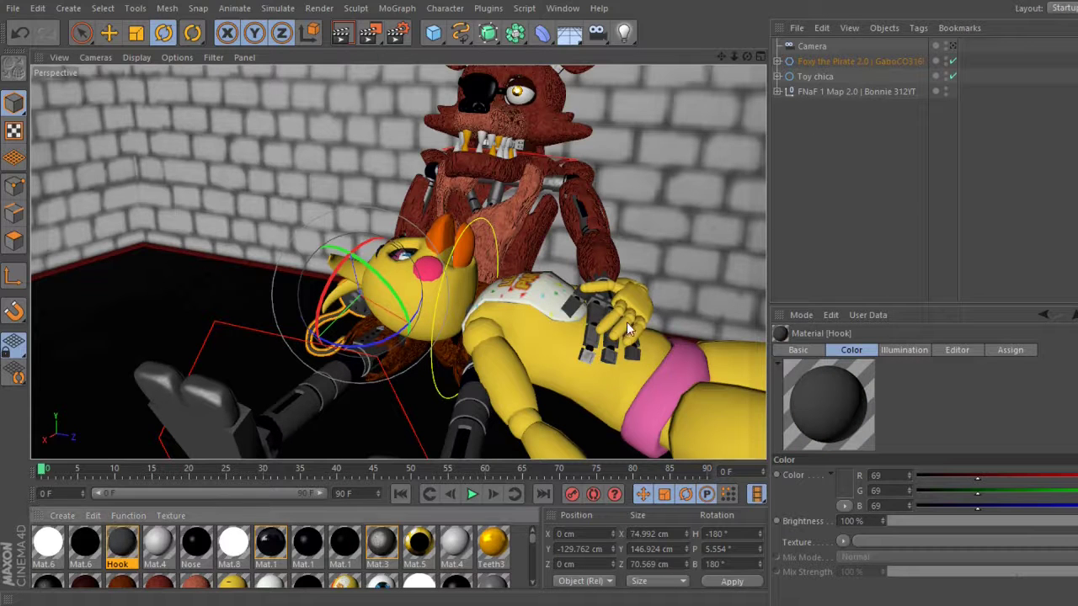
Undo earlier pose changes and try new tilt angles for Foxy's head
{"action": "key", "text": "ctrl+z"}
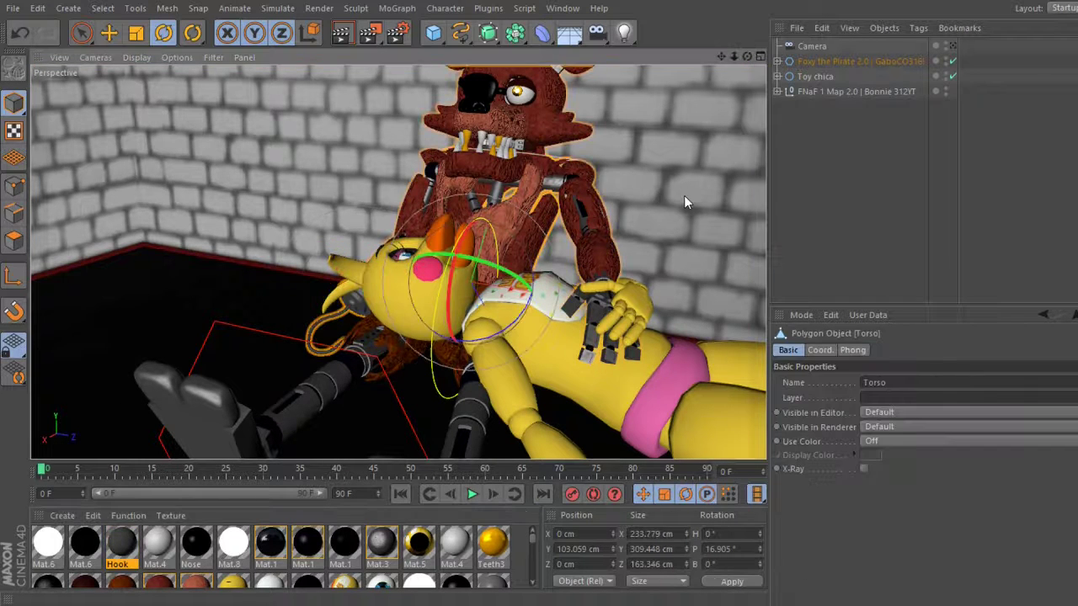
{"action": "key", "text": "ctrl+z"}
{"action": "key", "text": "ctrl+z"}
{"action": "key", "text": "ctrl+z"}
{"action": "key", "text": "ctrl+z"}
{"action": "key", "text": "ctrl+z"}
{"action": "key", "text": "ctrl+z"}
{"action": "key", "text": "ctrl+z"}
{"action": "key", "text": "ctrl+z"}
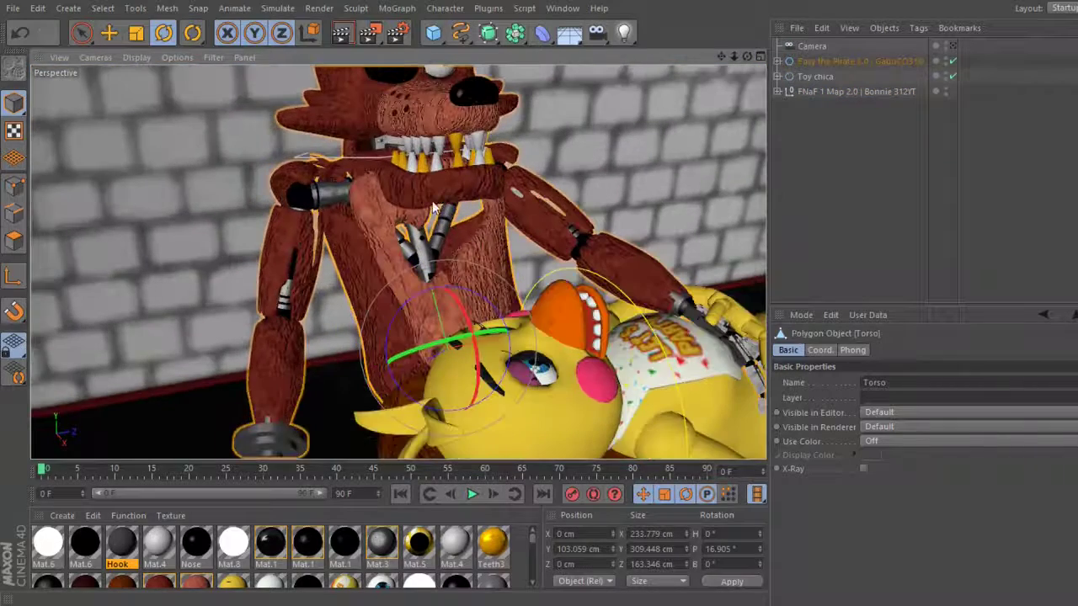
{"action": "key", "text": "ctrl+z"}
{"action": "left_click_drag", "start_coordinate": [437, 183], "coordinate": [508, 163]}
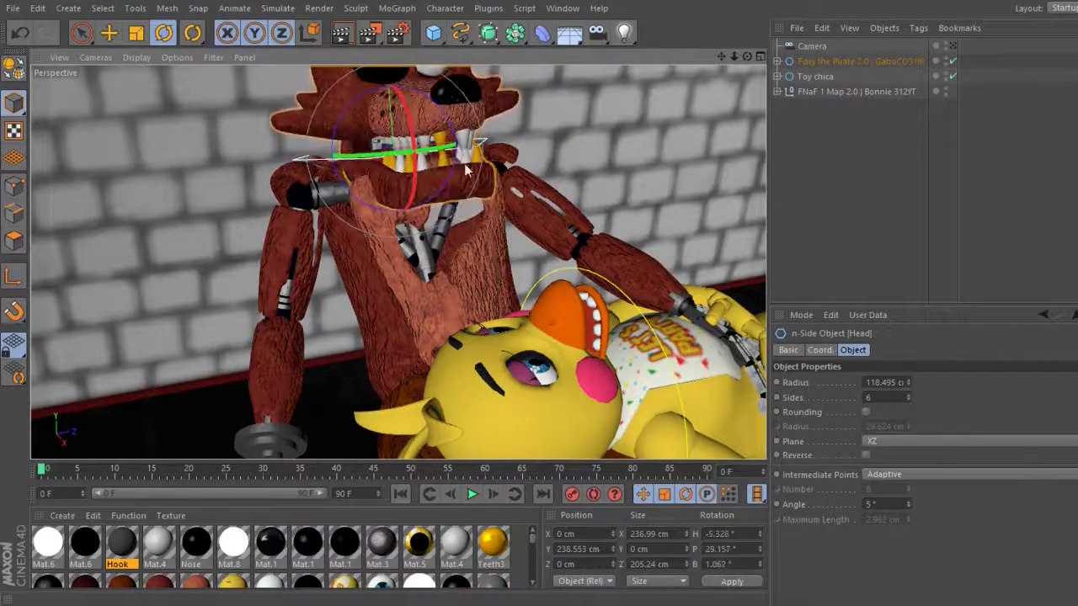
{"action": "key", "text": "ctrl+z"}
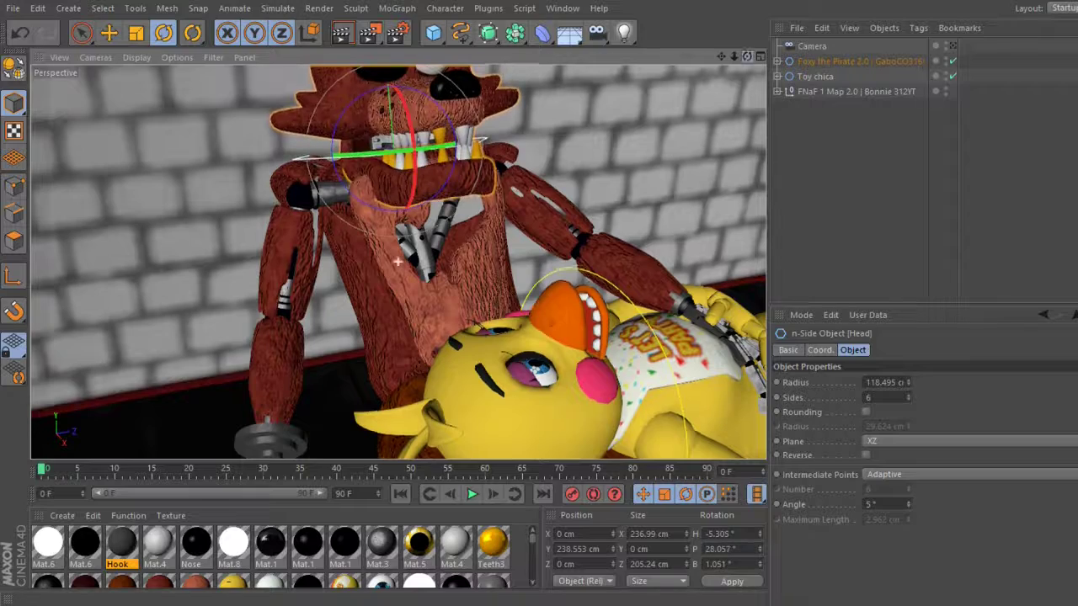
{"action": "key", "text": "ctrl+z"}
{"action": "key", "text": "ctrl+z"}
{"action": "left_click_drag", "start_coordinate": [527, 153], "coordinate": [527, 159]}
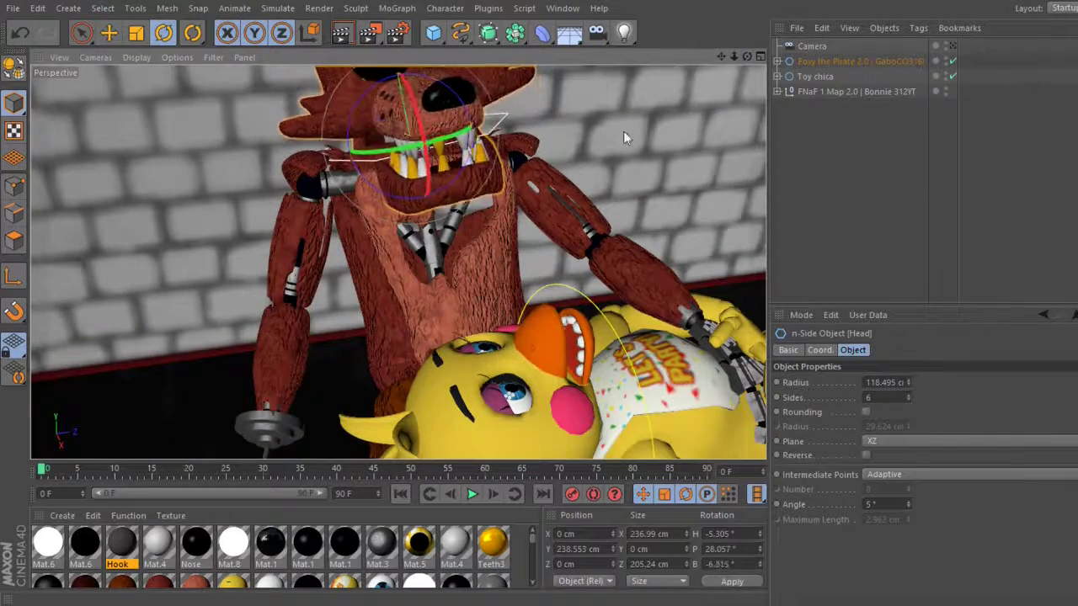
{"action": "left_click", "coordinate": [20, 32]}
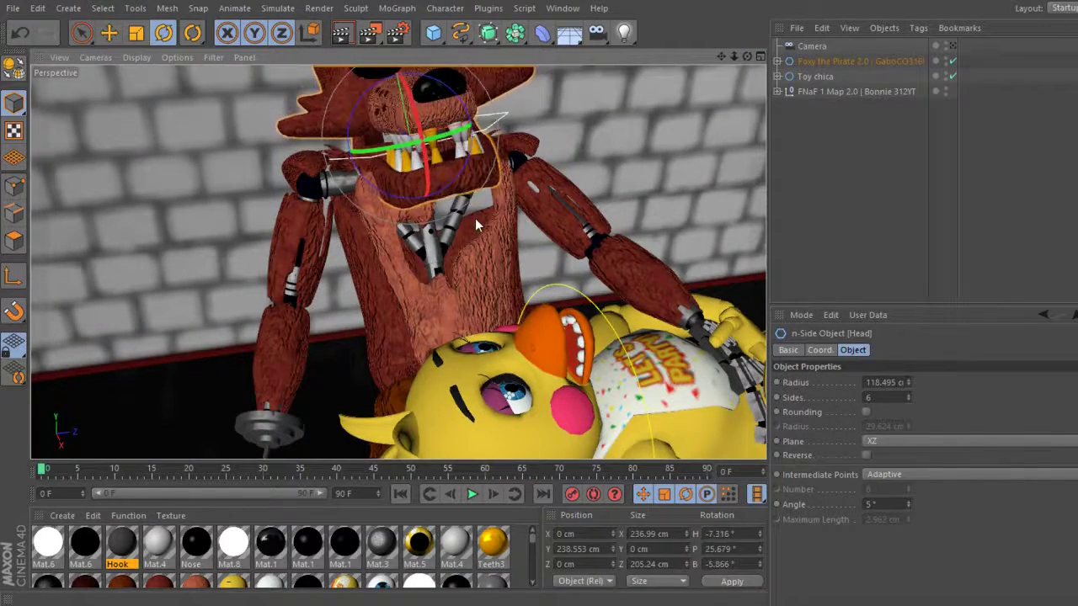
{"action": "mouse_move", "coordinate": [475, 219]}
{"action": "left_mouse_down", "text": "alt"}
{"action": "mouse_move", "coordinate": [701, 323]}
{"action": "mouse_move", "coordinate": [596, 145]}
{"action": "left_mouse_up", "text": "alt"}
Lower Foxy's top eyelid over his eyes and adjust his eye patch angle
{"action": "left_click", "coordinate": [599, 144]}
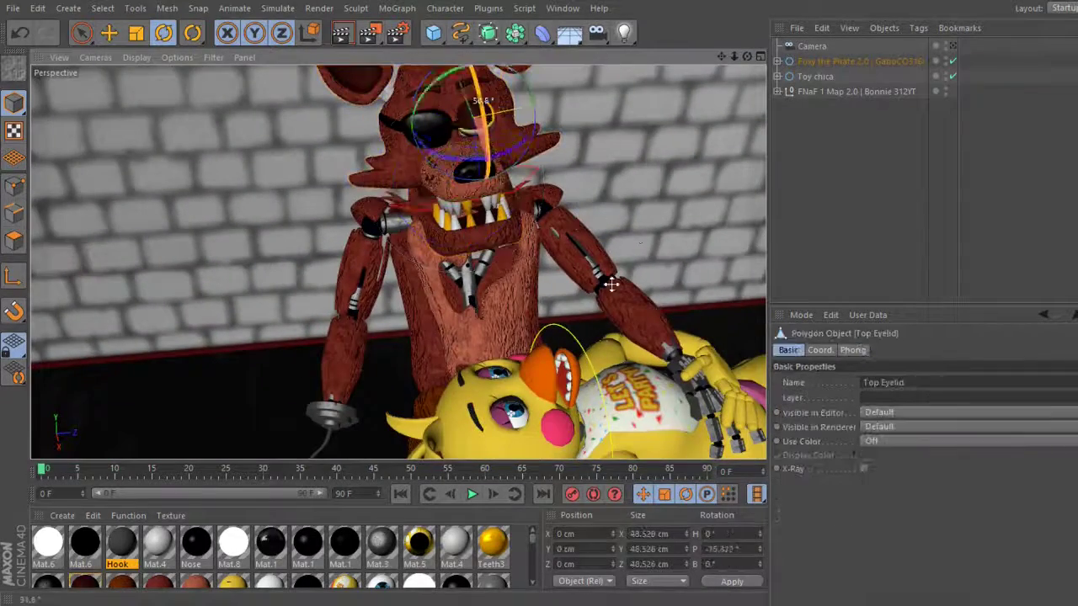
{"action": "left_click_drag", "start_coordinate": [537, 187], "coordinate": [557, 297]}
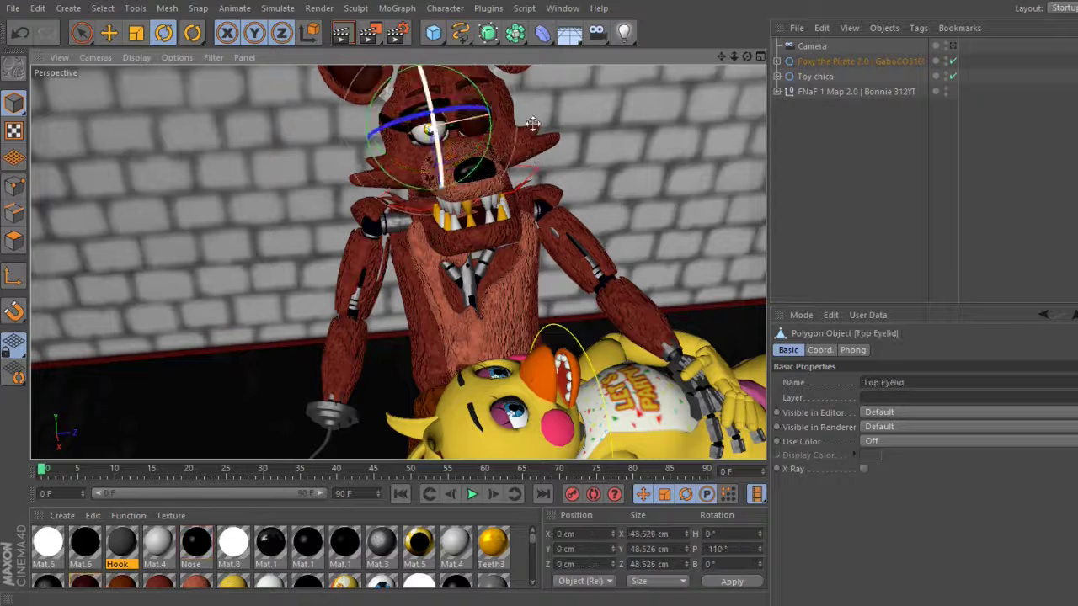
{"action": "left_click", "coordinate": [426, 127]}
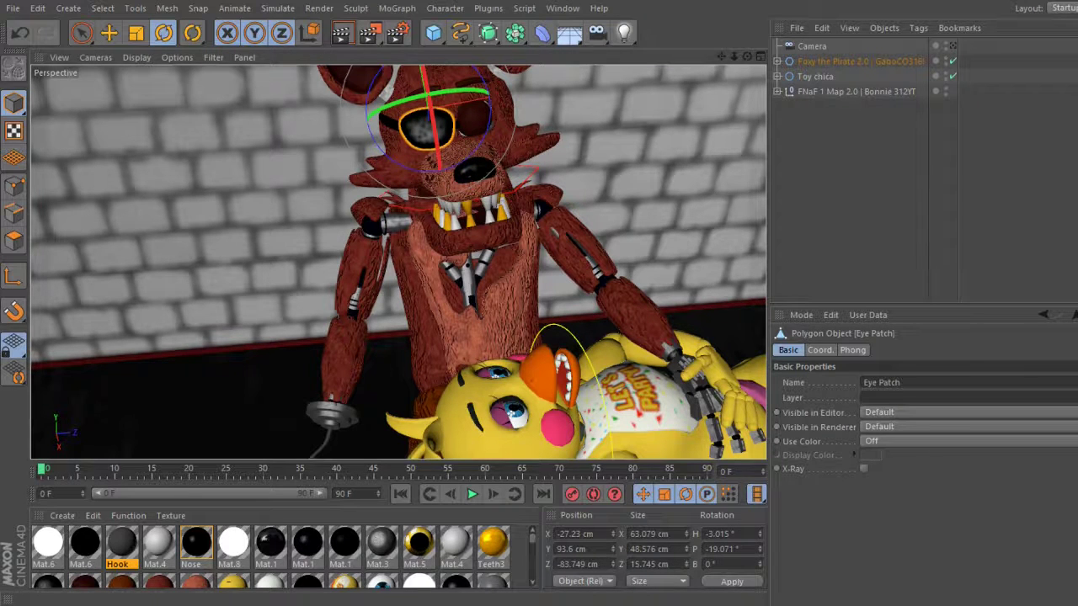
{"action": "left_click_drag", "start_coordinate": [522, 219], "coordinate": [421, 127], "text": "alt"}
Rotate Foxy's right and left ears to new angles
{"action": "left_click", "coordinate": [370, 109]}
{"action": "left_click_drag", "start_coordinate": [493, 161], "coordinate": [474, 175]}
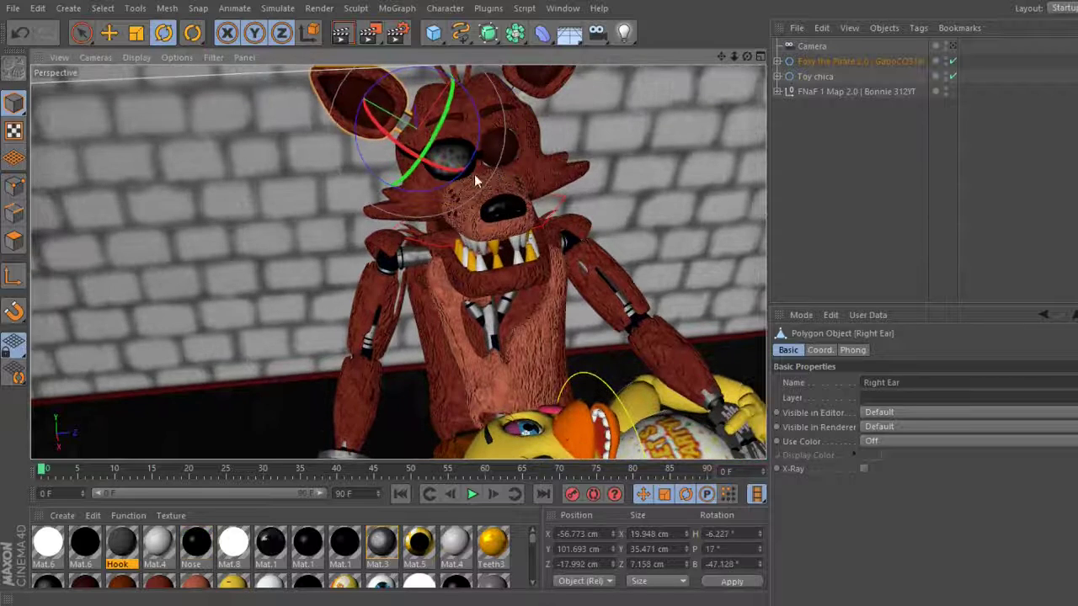
{"action": "left_click", "coordinate": [362, 109]}
{"action": "left_click", "coordinate": [538, 80]}
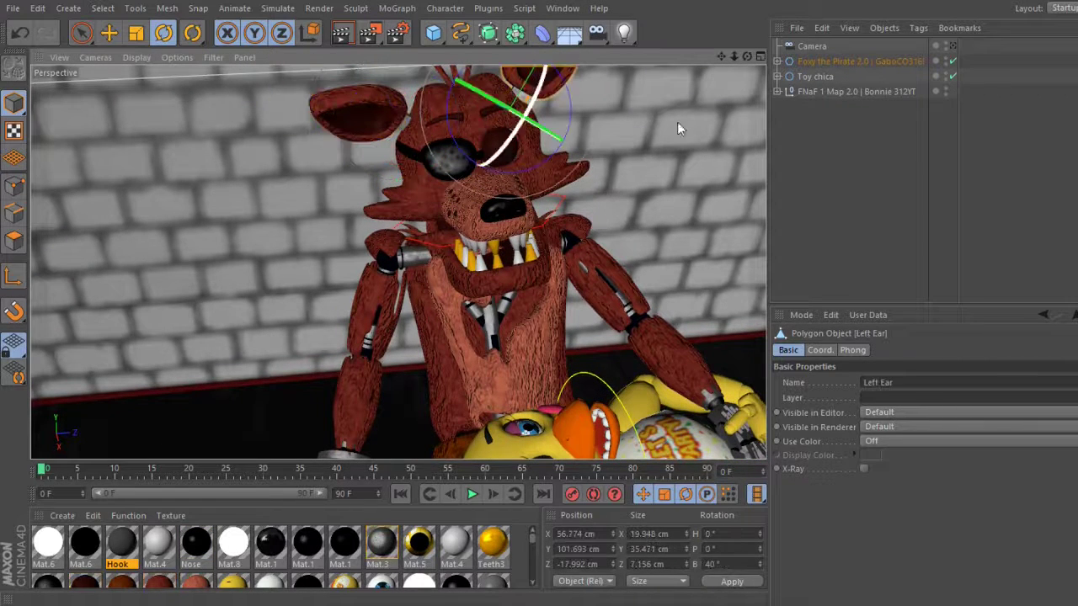
{"action": "left_click_drag", "start_coordinate": [675, 125], "coordinate": [694, 136]}
Rotate Toy Chica's eyebrow and jaw, and adjust Foxy's jaw
{"action": "left_click_drag", "start_coordinate": [688, 181], "coordinate": [270, 196], "text": "alt"}
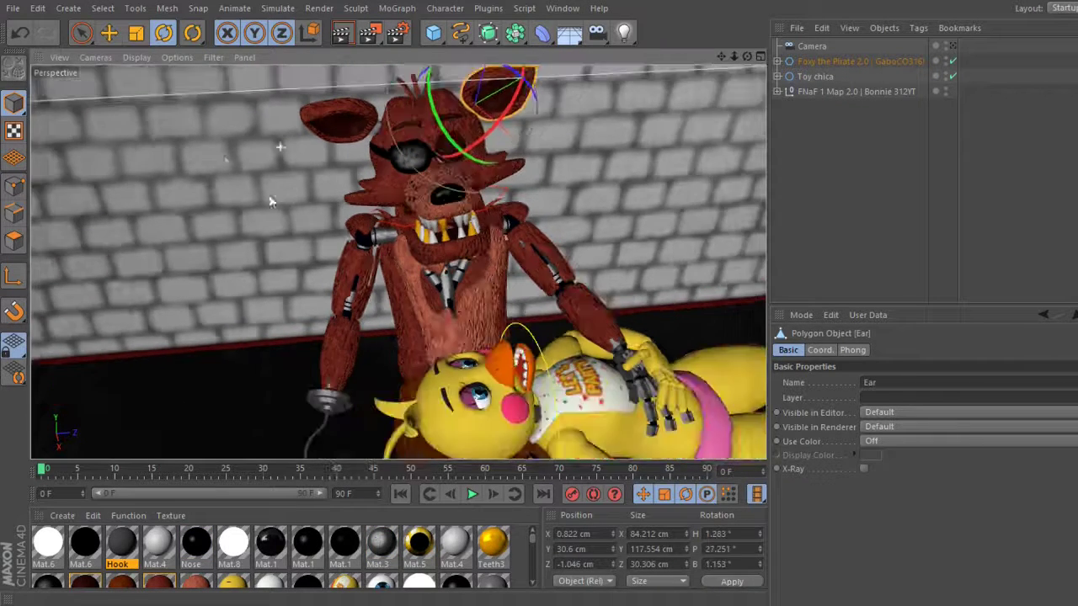
{"action": "left_click_drag", "start_coordinate": [391, 197], "coordinate": [730, 364], "text": "alt"}
{"action": "scroll", "coordinate": [640, 404], "scroll_direction": "up", "scroll_amount": 3}
{"action": "left_click", "coordinate": [538, 401]}
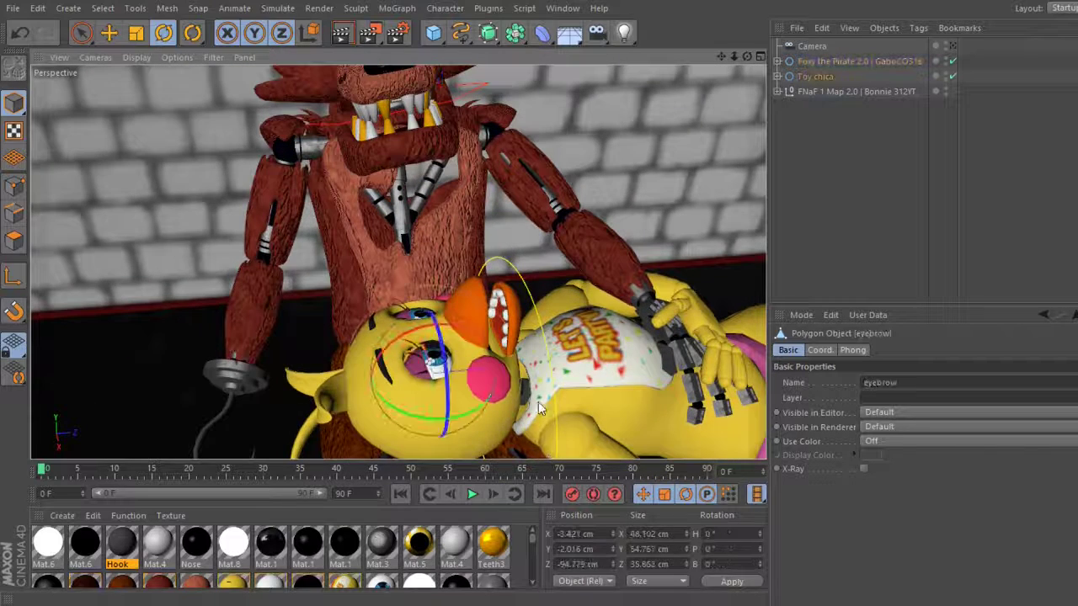
{"action": "left_click_drag", "start_coordinate": [615, 412], "coordinate": [575, 376]}
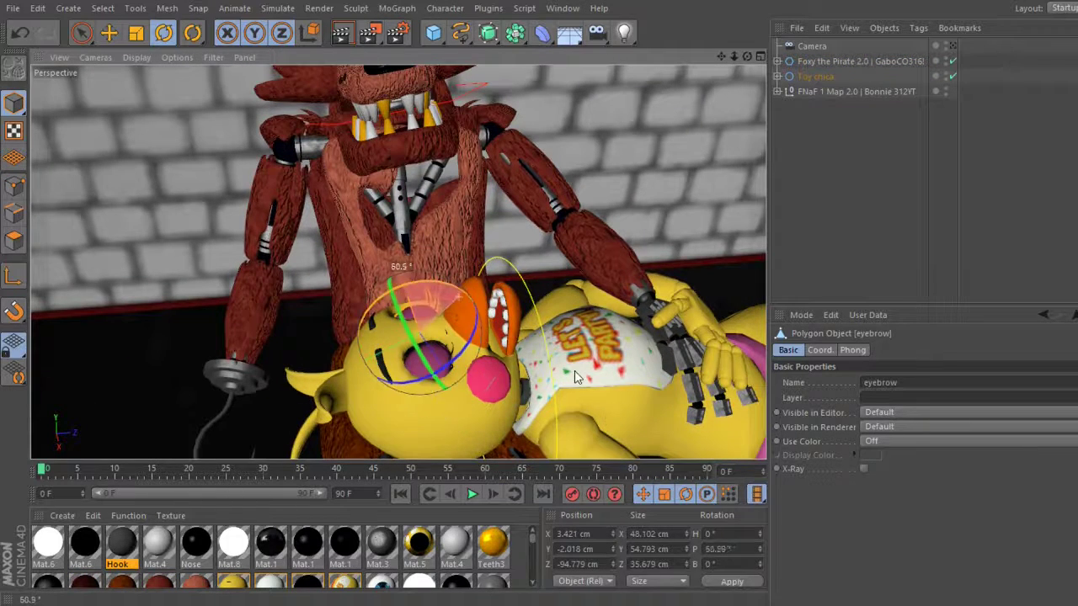
{"action": "left_click_drag", "start_coordinate": [506, 324], "coordinate": [596, 365]}
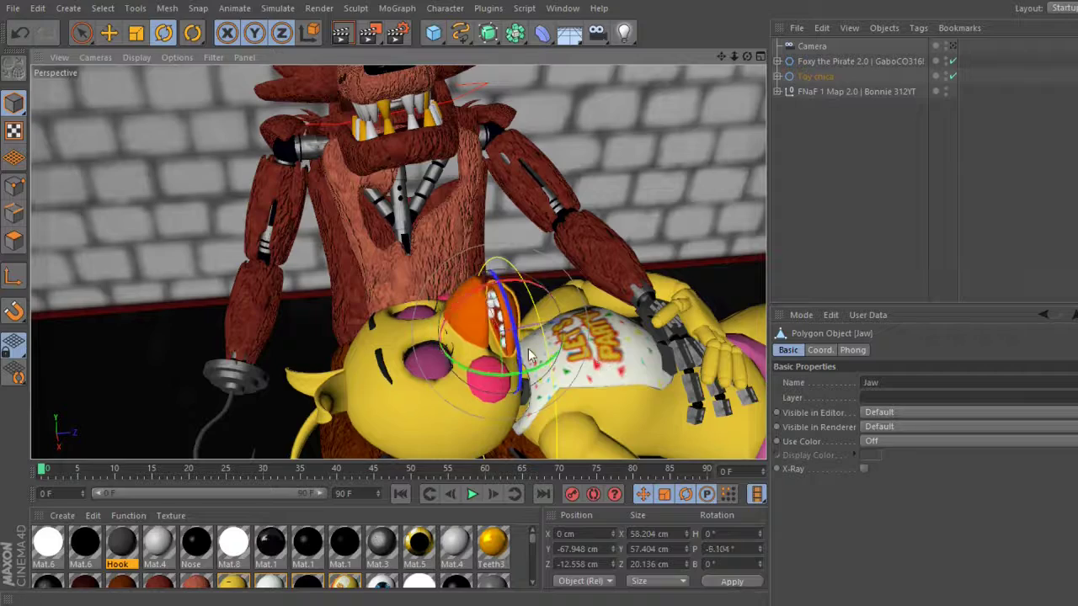
{"action": "left_click_drag", "start_coordinate": [404, 139], "coordinate": [497, 177]}
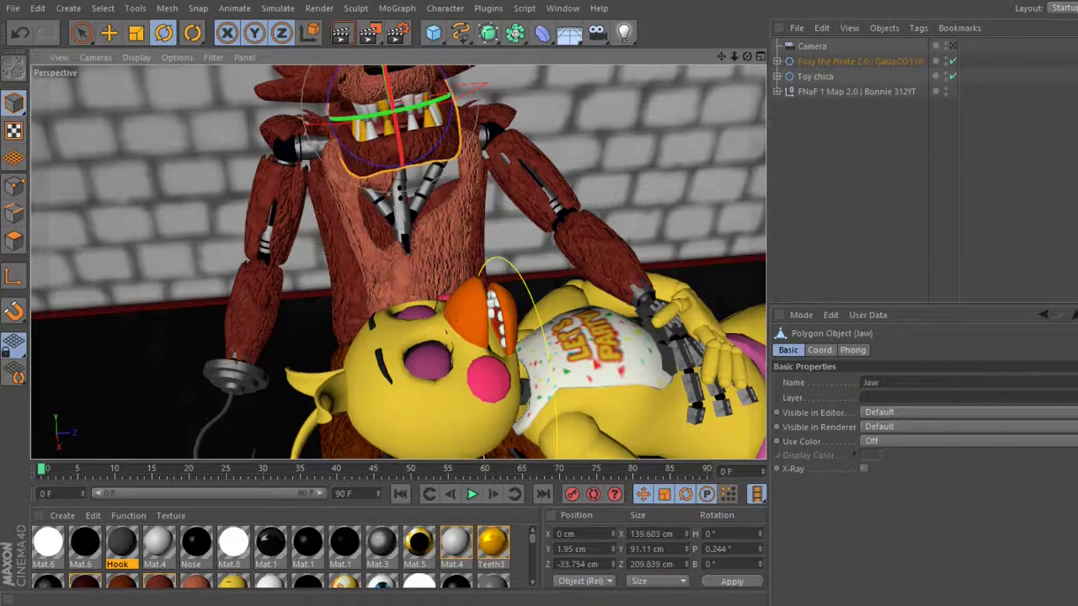
{"action": "scroll", "coordinate": [394, 118], "scroll_direction": "down", "scroll_amount": 5}
{"action": "scroll", "coordinate": [396, 211], "scroll_direction": "up", "scroll_amount": 5}
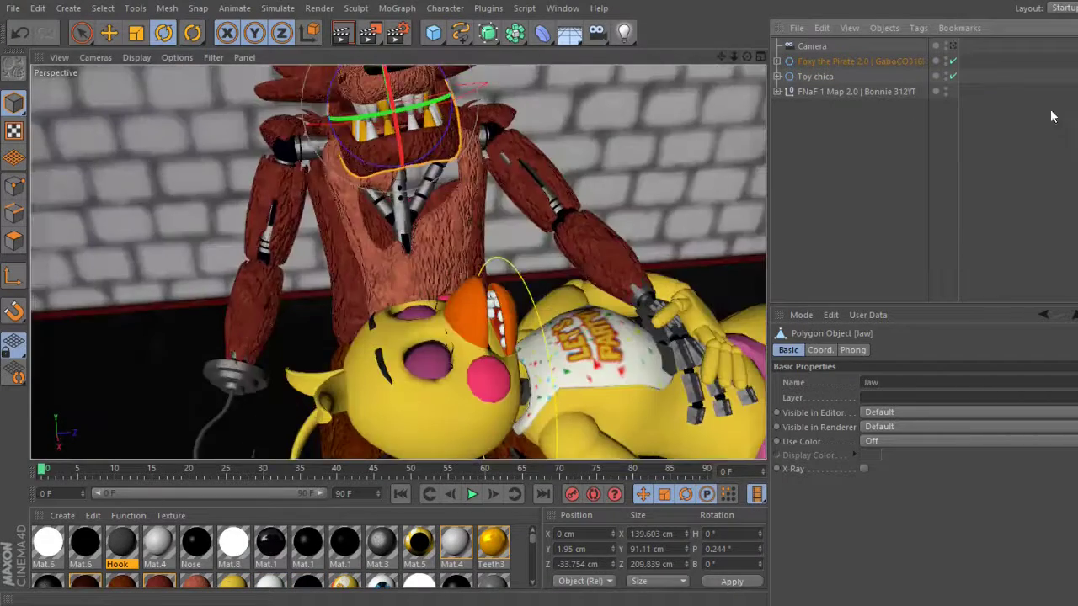
Tilt the scene camera slightly upward, checking the shot through its view
{"action": "left_click_drag", "start_coordinate": [396, 210], "coordinate": [505, 194], "text": "alt"}
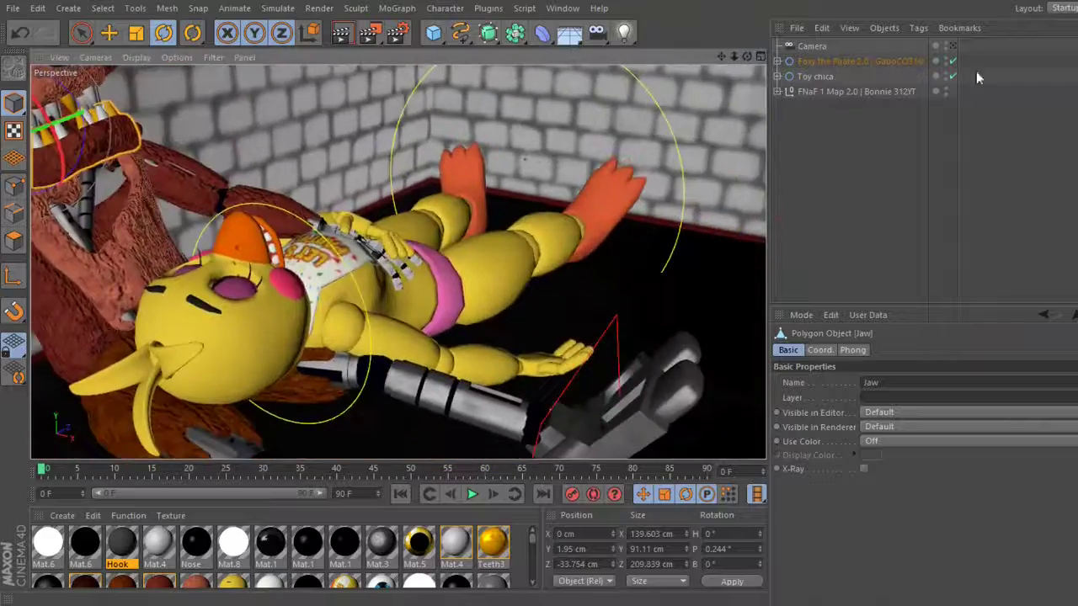
{"action": "left_click_drag", "start_coordinate": [396, 253], "coordinate": [397, 262], "text": "alt"}
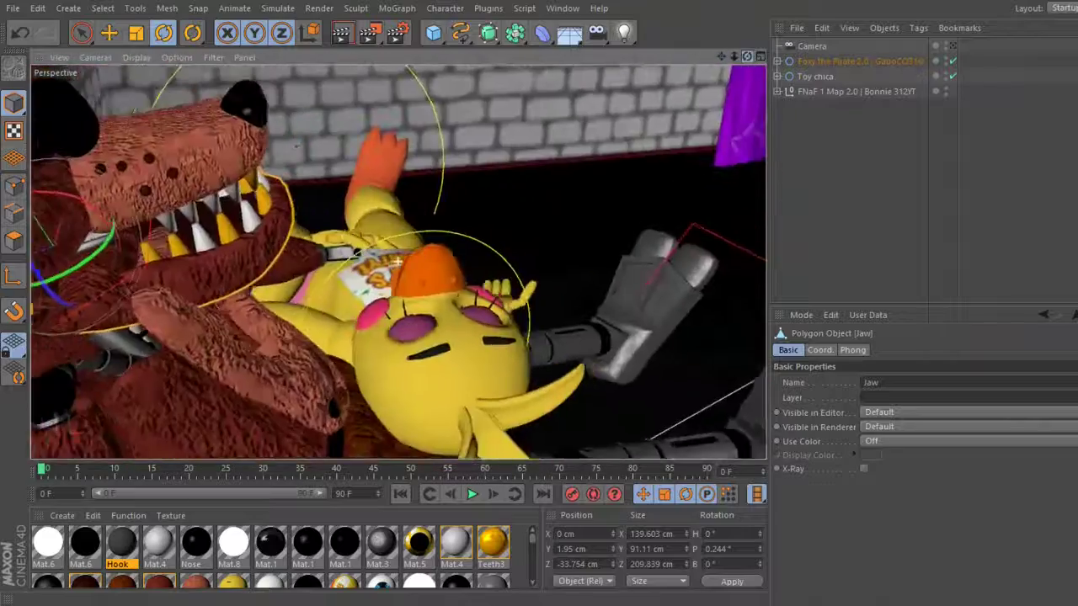
{"action": "scroll", "coordinate": [397, 262], "scroll_direction": "up", "scroll_amount": 3}
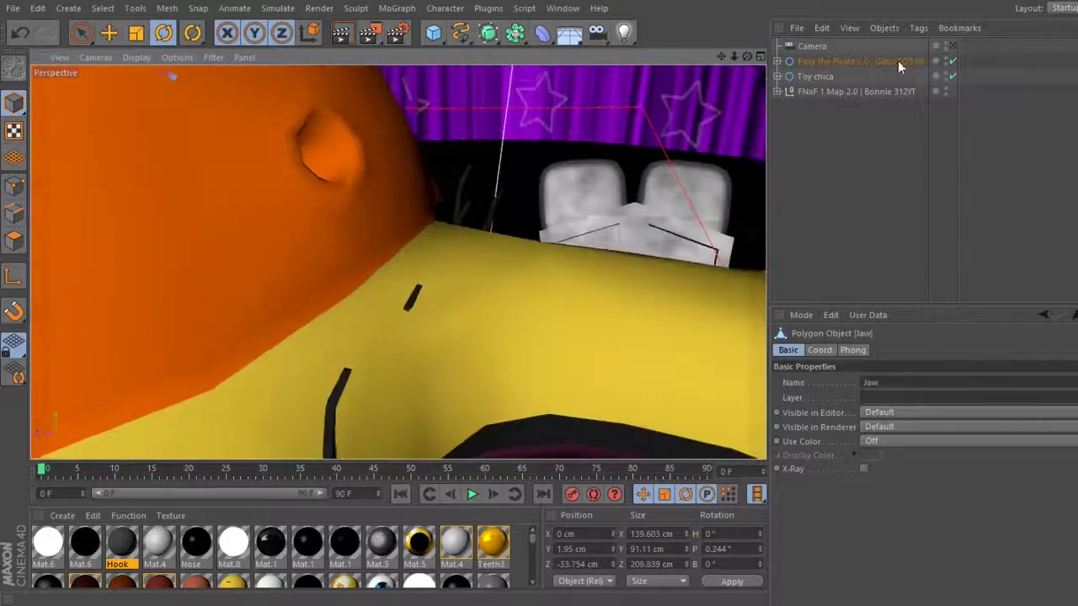
{"action": "scroll", "coordinate": [397, 261], "scroll_direction": "up", "scroll_amount": 3}
{"action": "scroll", "coordinate": [398, 262], "scroll_direction": "up", "scroll_amount": 3}
{"action": "scroll", "coordinate": [398, 262], "scroll_direction": "up", "scroll_amount": 2}
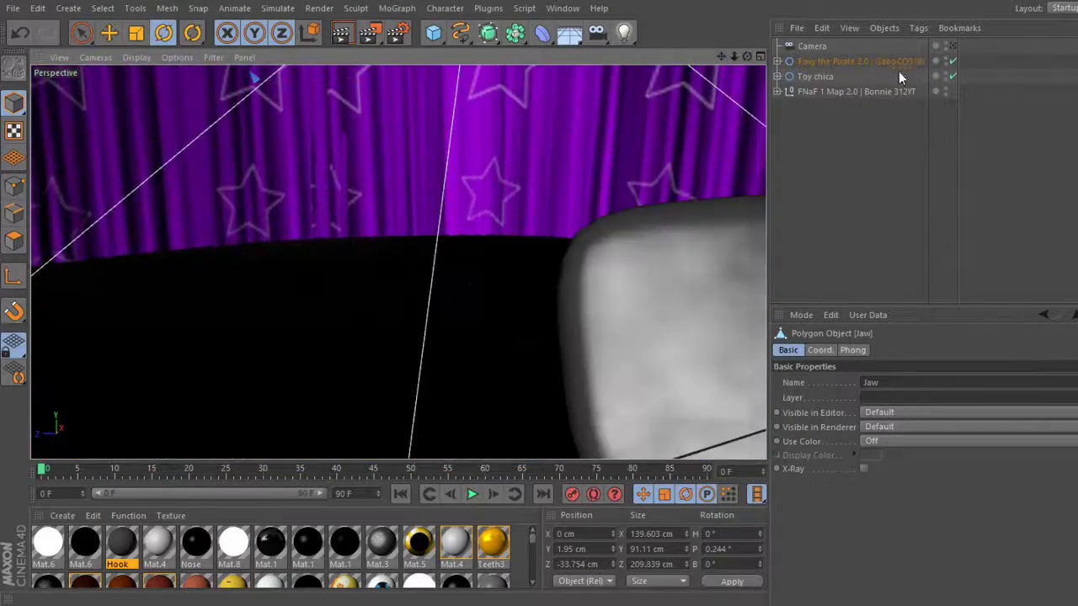
{"action": "left_click_drag", "start_coordinate": [734, 57], "coordinate": [691, 85]}
{"action": "left_click", "coordinate": [812, 45]}
{"action": "left_click_drag", "start_coordinate": [566, 189], "coordinate": [572, 160]}
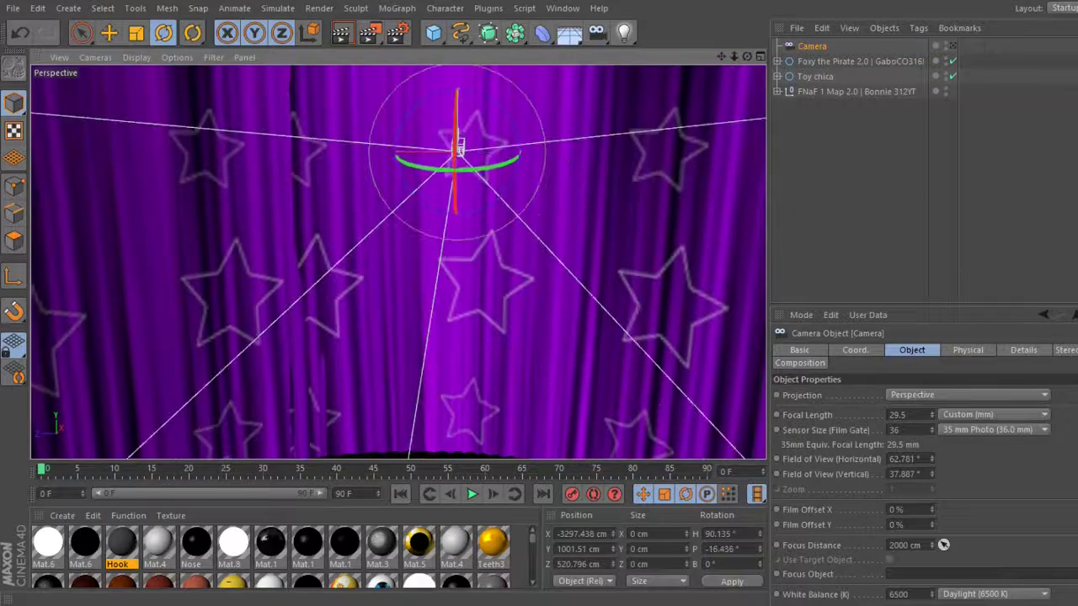
{"action": "left_click", "coordinate": [952, 45]}
{"action": "left_click", "coordinate": [952, 45]}
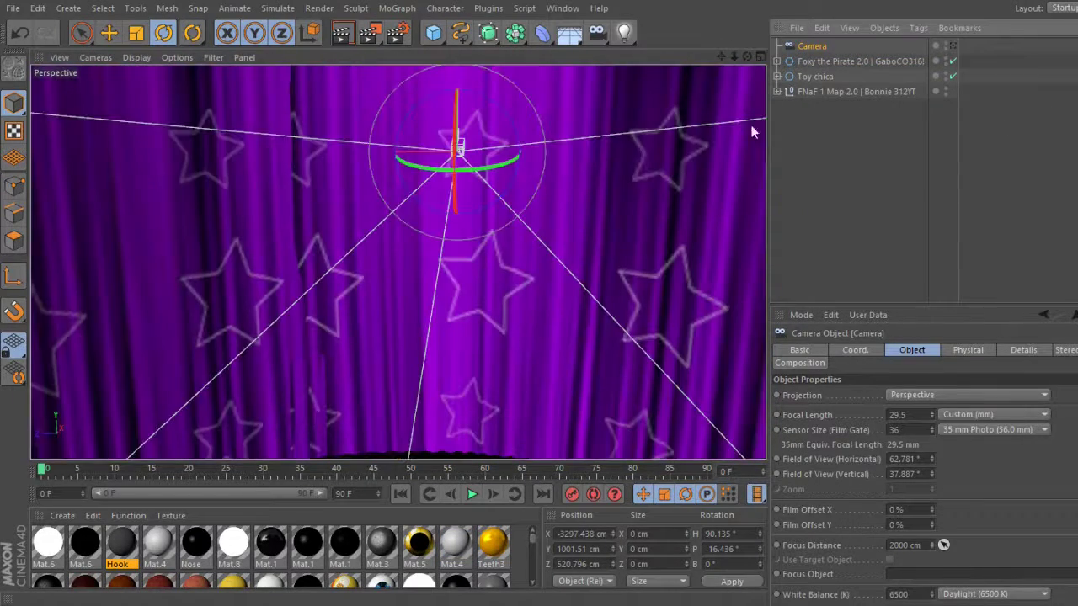
{"action": "left_click_drag", "start_coordinate": [455, 164], "coordinate": [459, 147]}
{"action": "type", "text": "30.4"}
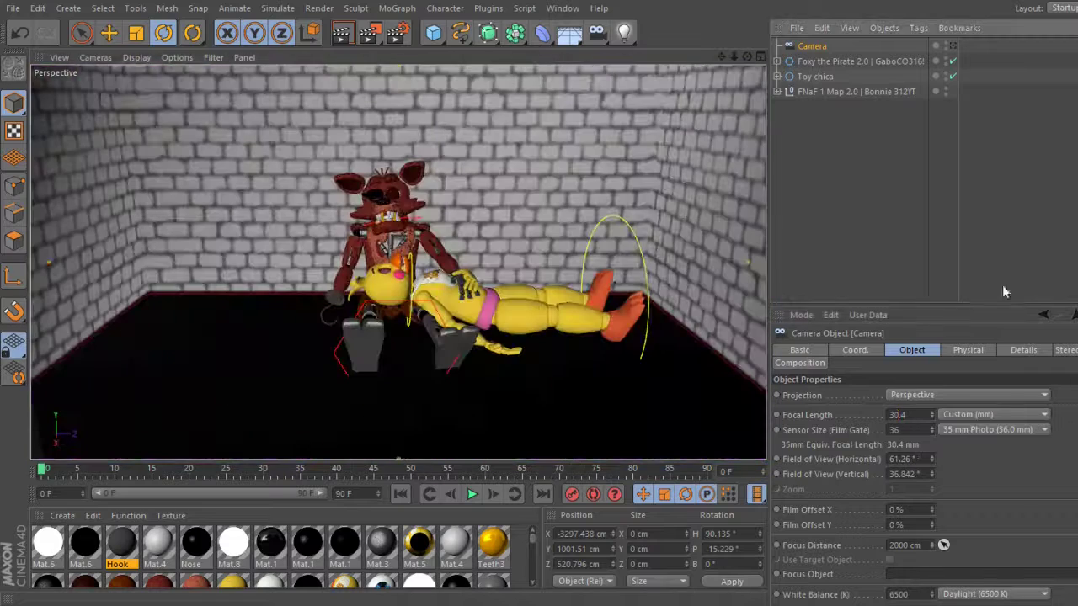
Set the camera's focal length to 30.4 and drag it up to about 40.5 mm
{"action": "left_click", "coordinate": [953, 46]}
{"action": "double_click", "coordinate": [900, 415]}
{"action": "type", "text": "30.4"}
{"action": "mouse_move", "coordinate": [931, 414]}
{"action": "left_mouse_down"}
{"action": "mouse_move", "coordinate": [932, 387]}
{"action": "mouse_move", "coordinate": [932, 404]}
{"action": "left_mouse_up"}
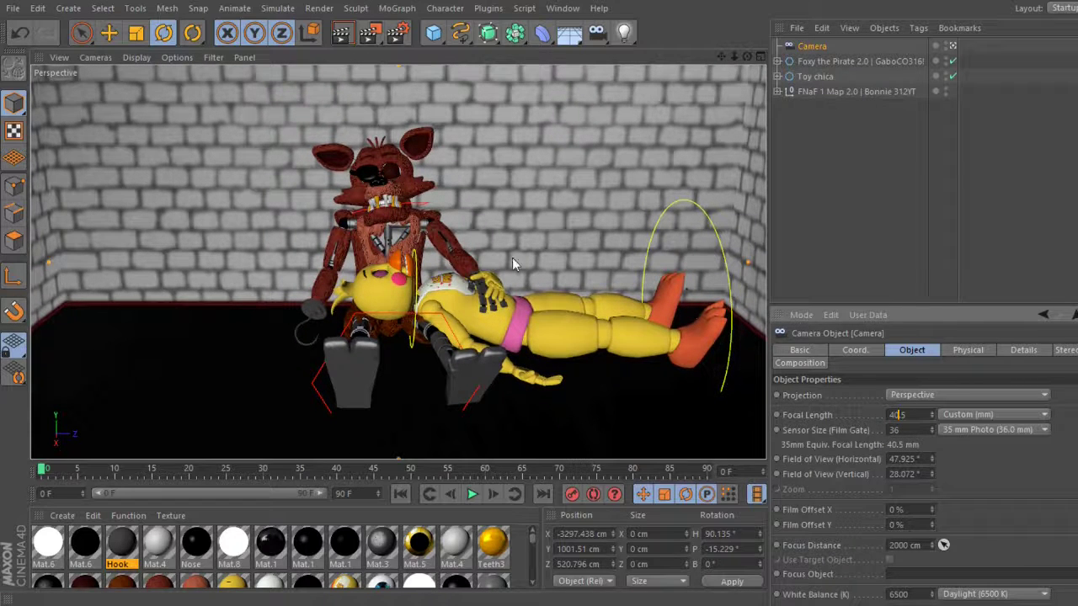
Rotate Foxy's head so it leans toward Toy Chica
{"action": "left_click", "coordinate": [522, 254]}
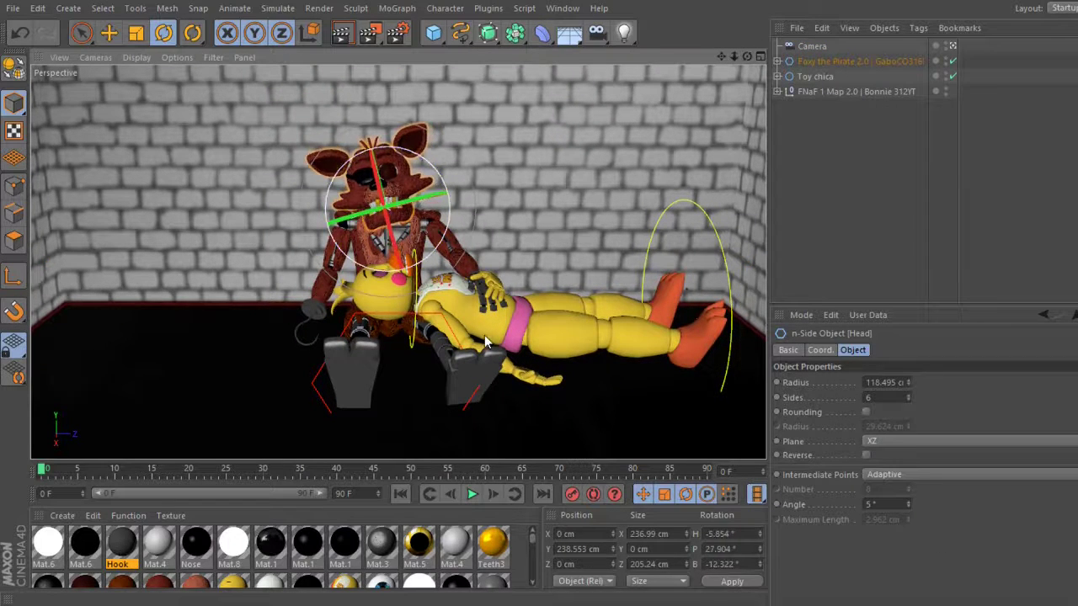
{"action": "left_click_drag", "start_coordinate": [484, 335], "coordinate": [453, 304]}
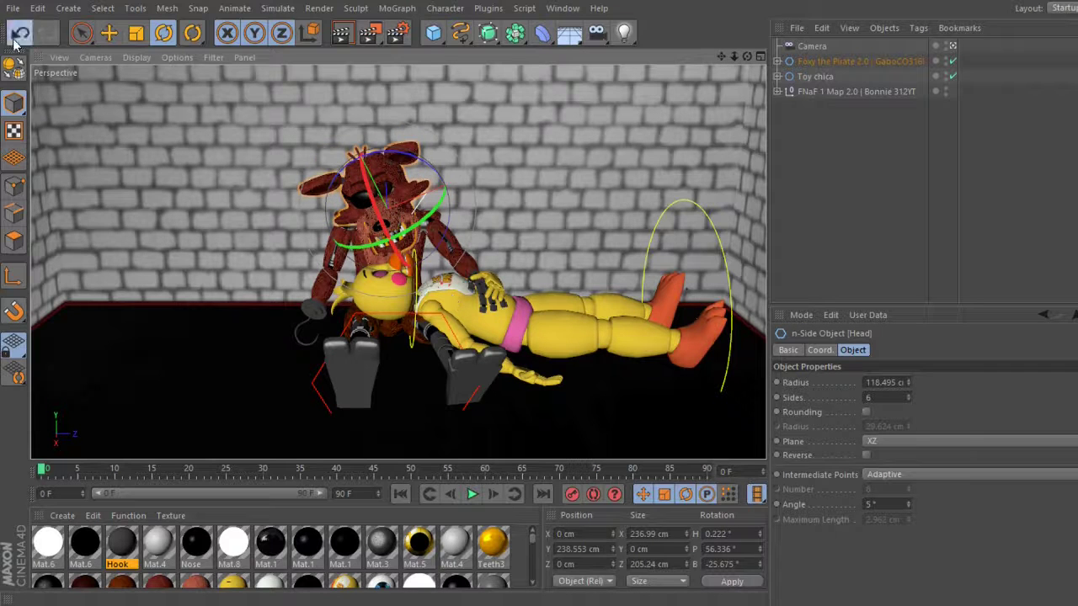
{"action": "left_click", "coordinate": [15, 38]}
{"action": "left_click_drag", "start_coordinate": [446, 261], "coordinate": [500, 389]}
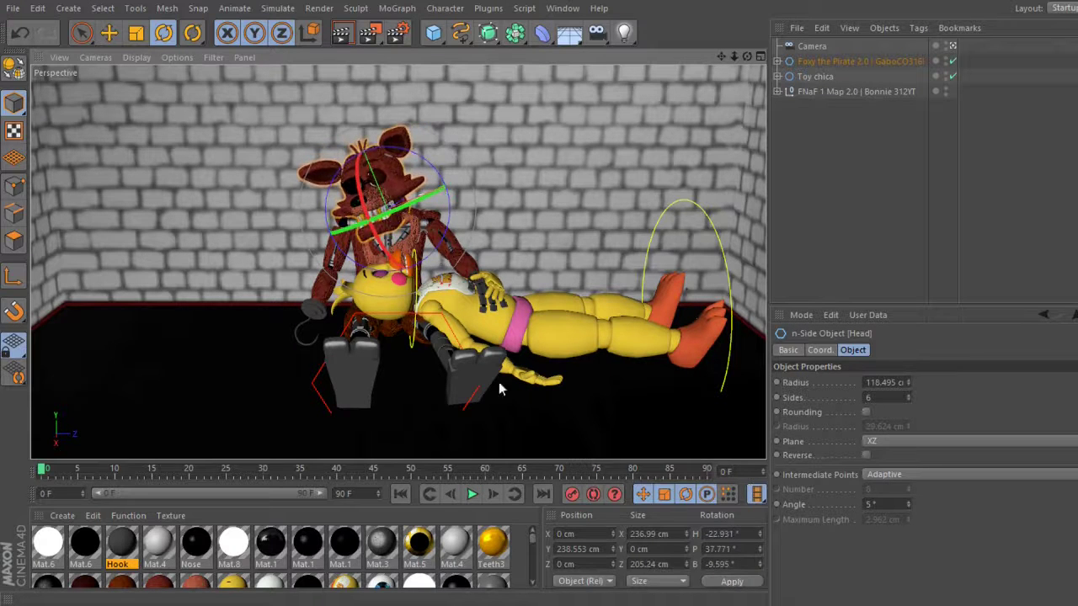
{"action": "left_click", "coordinate": [1033, 283]}
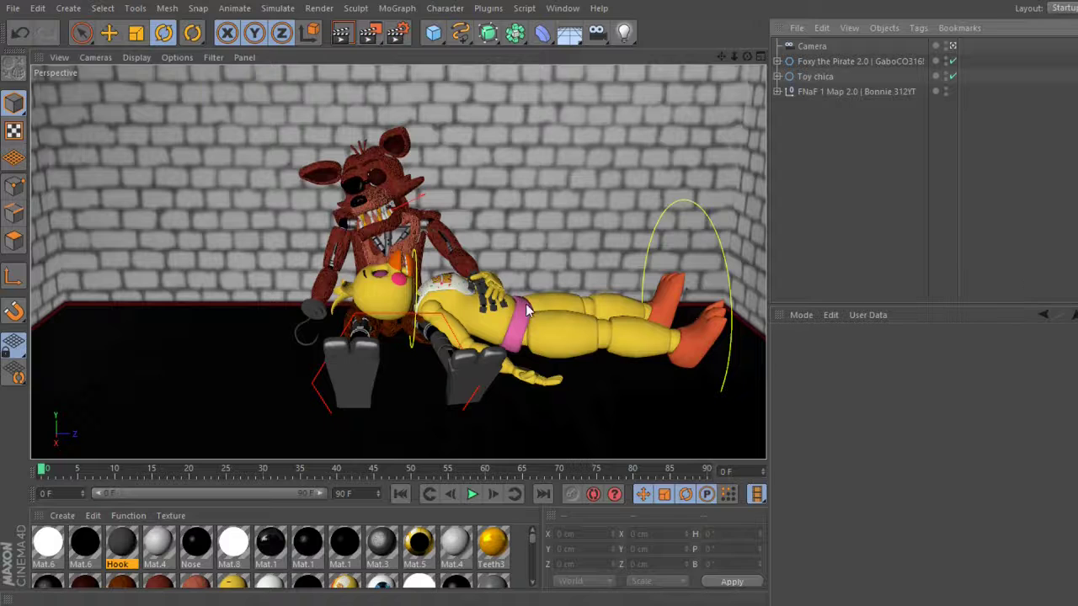
{"action": "left_click", "coordinate": [464, 301]}
{"action": "left_click", "coordinate": [980, 247]}
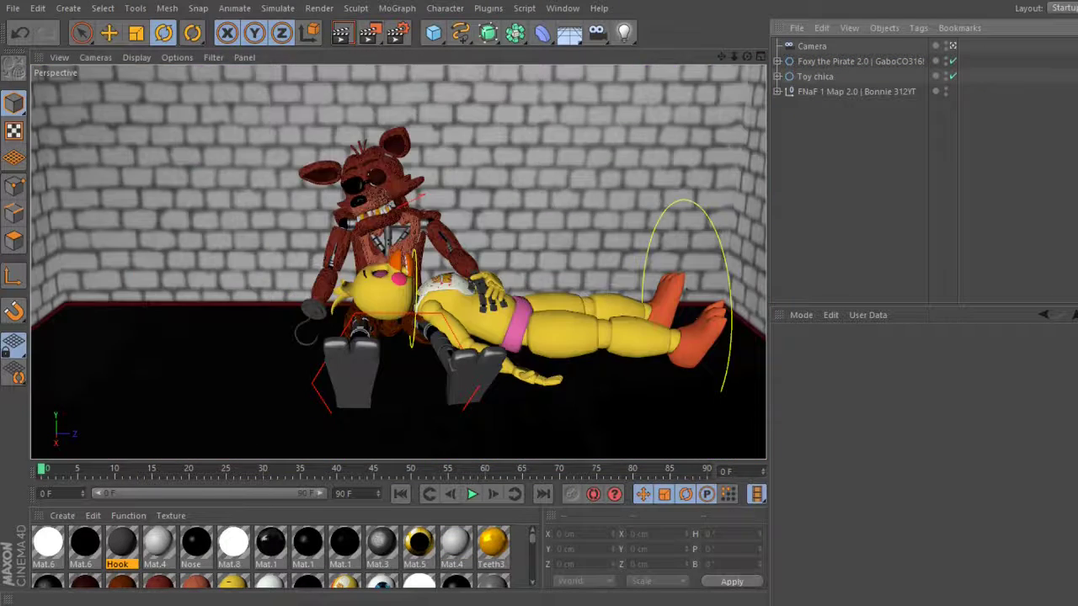
Switch to the four-view layout, then add, move and undo a test light
{"action": "key", "text": "F5"}
{"action": "left_click", "coordinate": [624, 32]}
{"action": "key", "text": "e"}
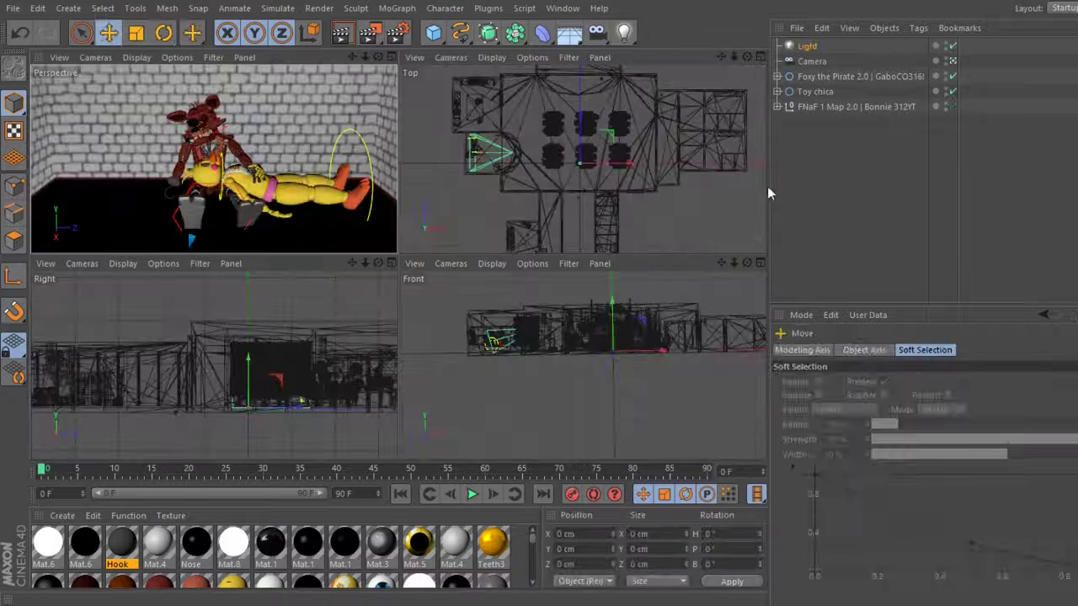
{"action": "left_click_drag", "start_coordinate": [580, 160], "coordinate": [487, 153]}
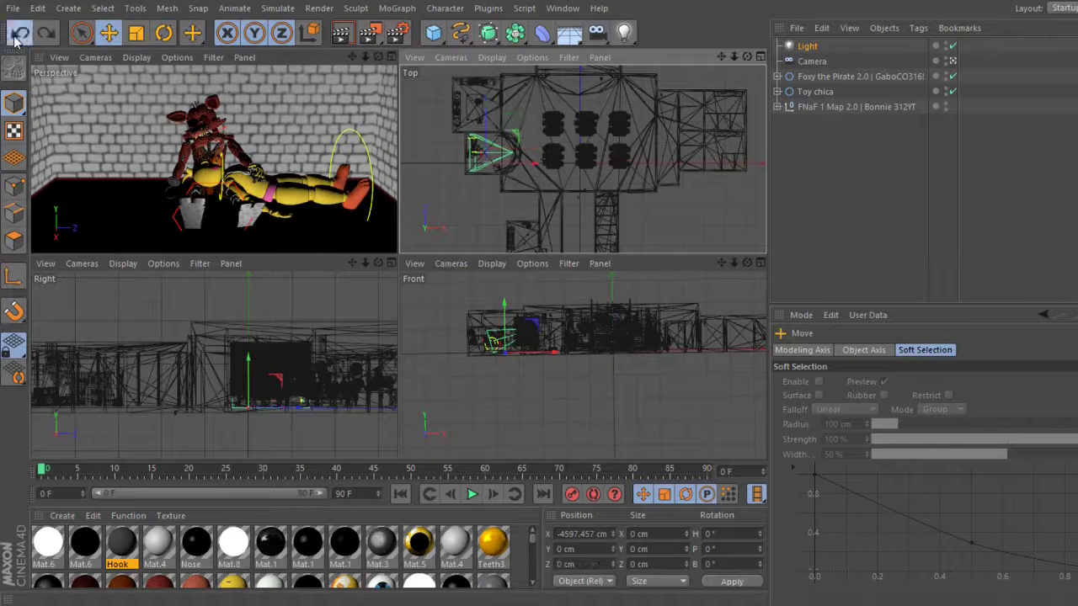
{"action": "left_click", "coordinate": [15, 38]}
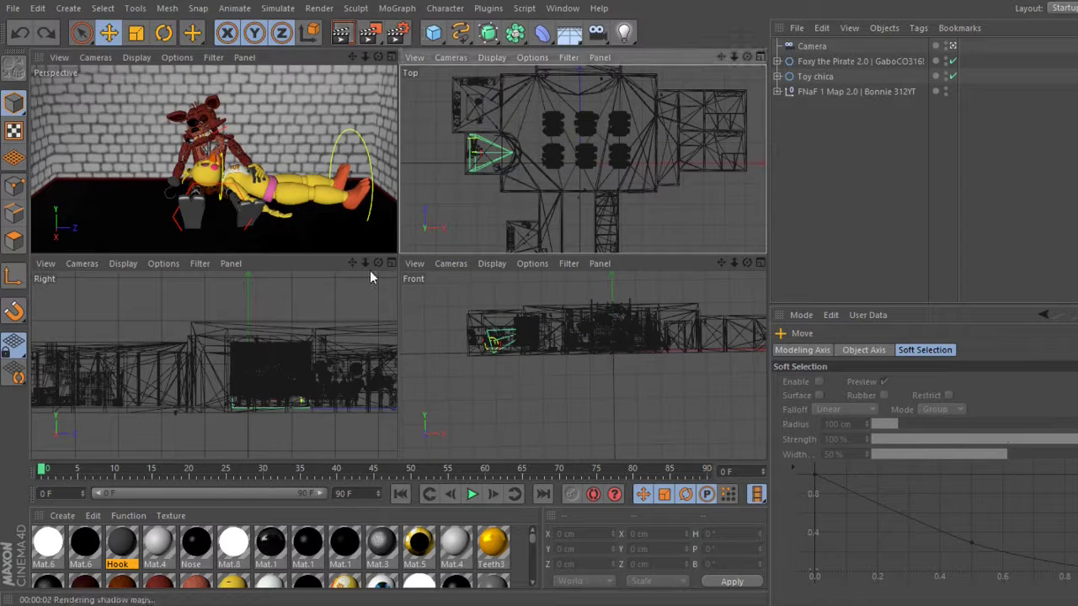
Select the map model and the Right Curtain, then clear the selection
{"action": "left_click", "coordinate": [385, 224]}
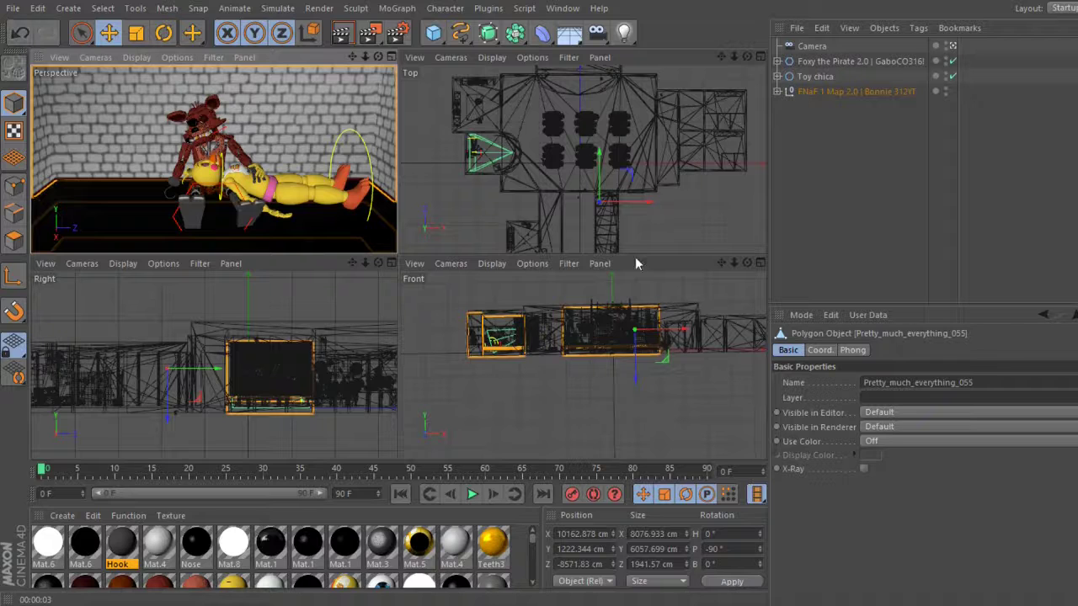
{"action": "left_click", "coordinate": [482, 165]}
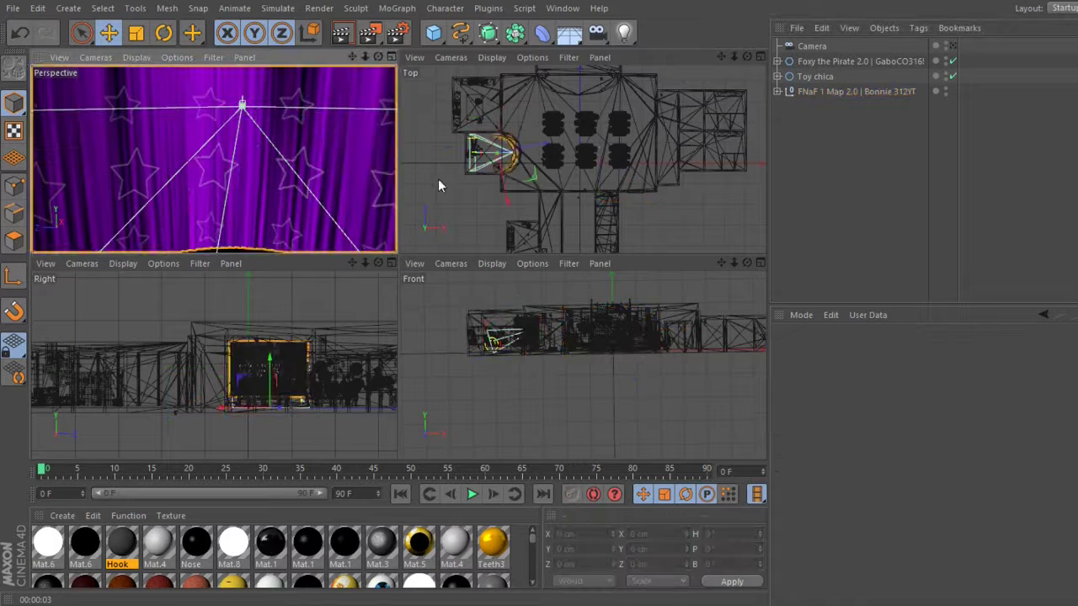
{"action": "left_click", "coordinate": [438, 179]}
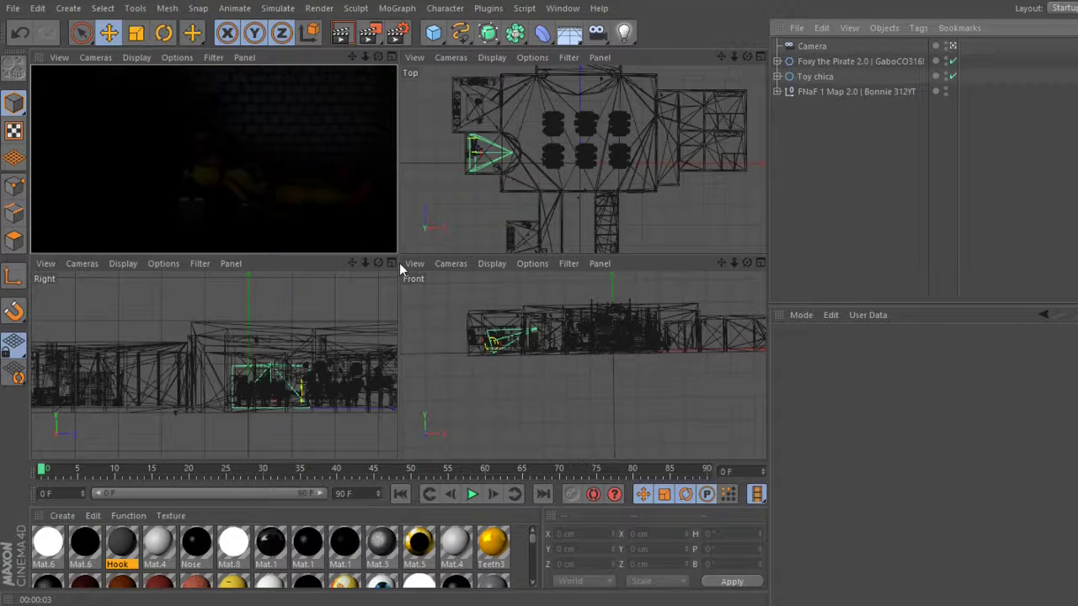
Add a light and position it above the characters toward the room's left corner
{"action": "left_click", "coordinate": [624, 32]}
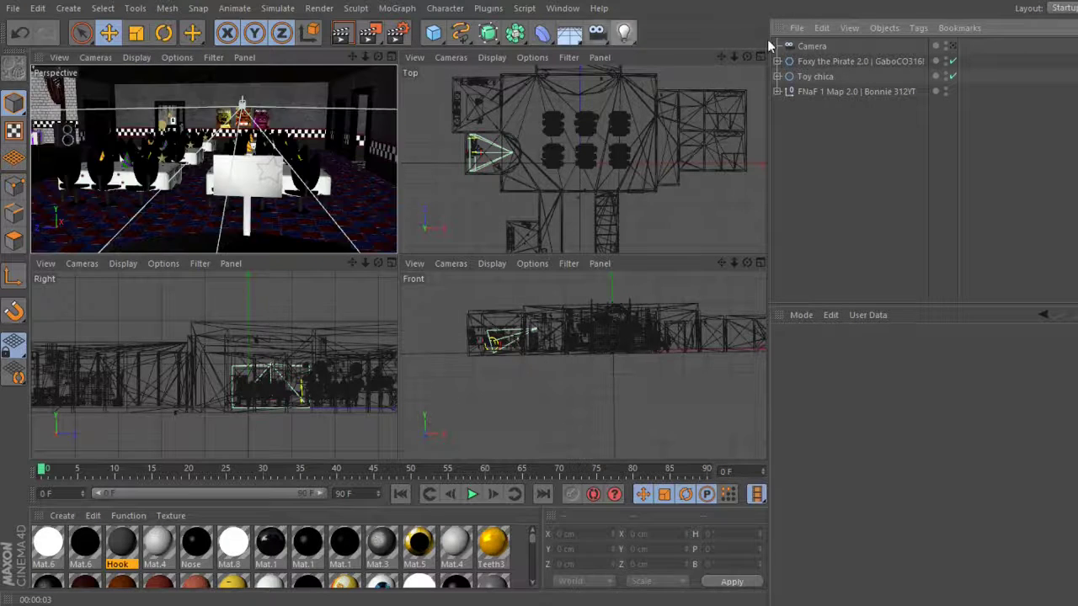
{"action": "left_click_drag", "start_coordinate": [762, 209], "coordinate": [664, 206]}
{"action": "left_click_drag", "start_coordinate": [589, 351], "coordinate": [589, 336]}
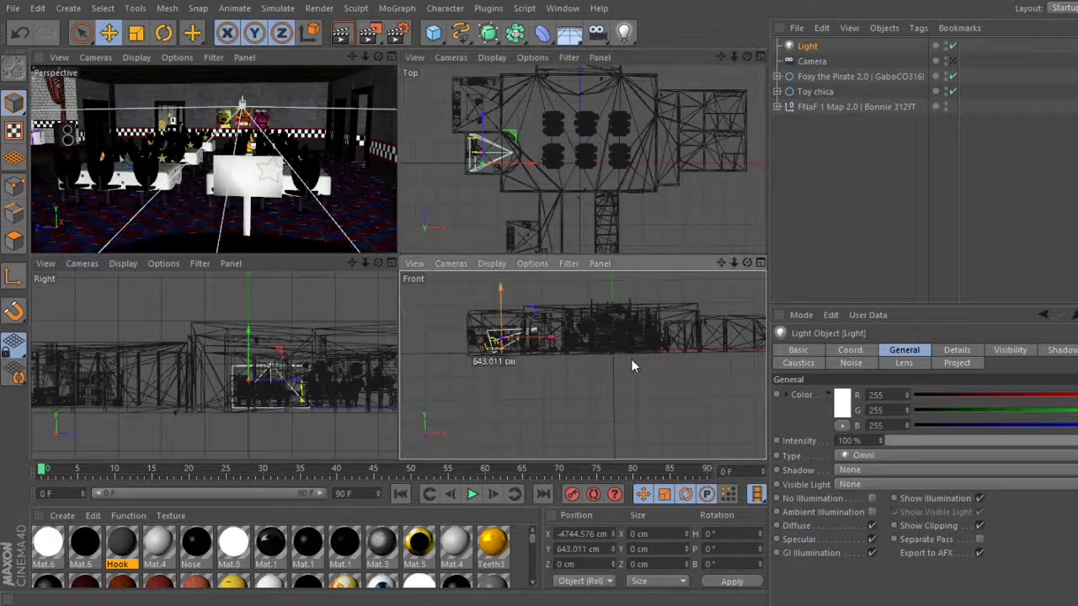
{"action": "left_click_drag", "start_coordinate": [163, 197], "coordinate": [142, 173]}
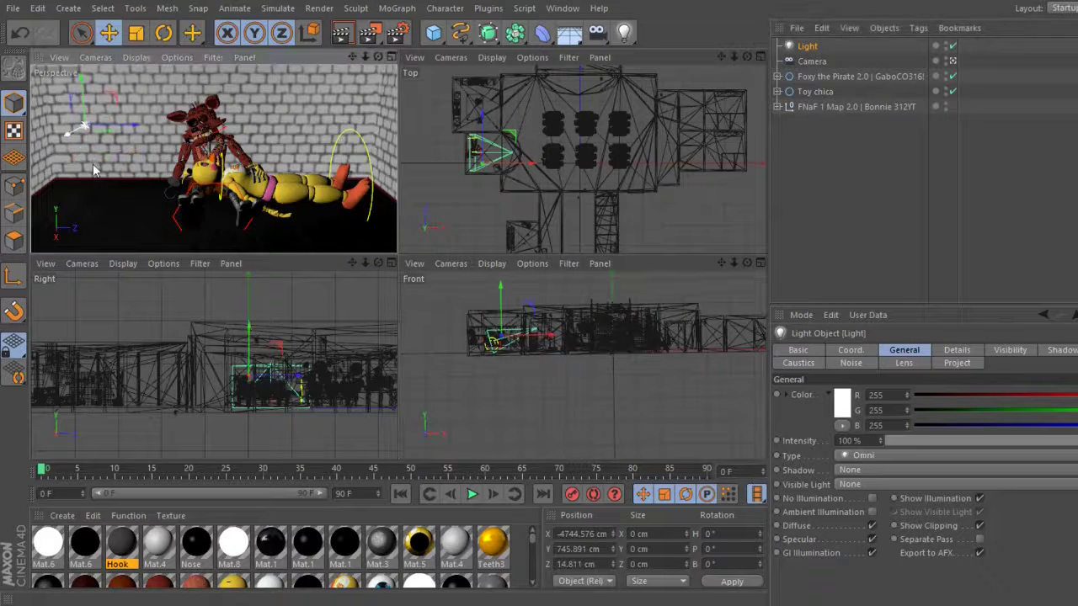
Tint the light 168/105/116 at 33% intensity with soft shadow maps, then duplicate it
{"action": "left_click_drag", "start_coordinate": [1017, 440], "coordinate": [977, 441]}
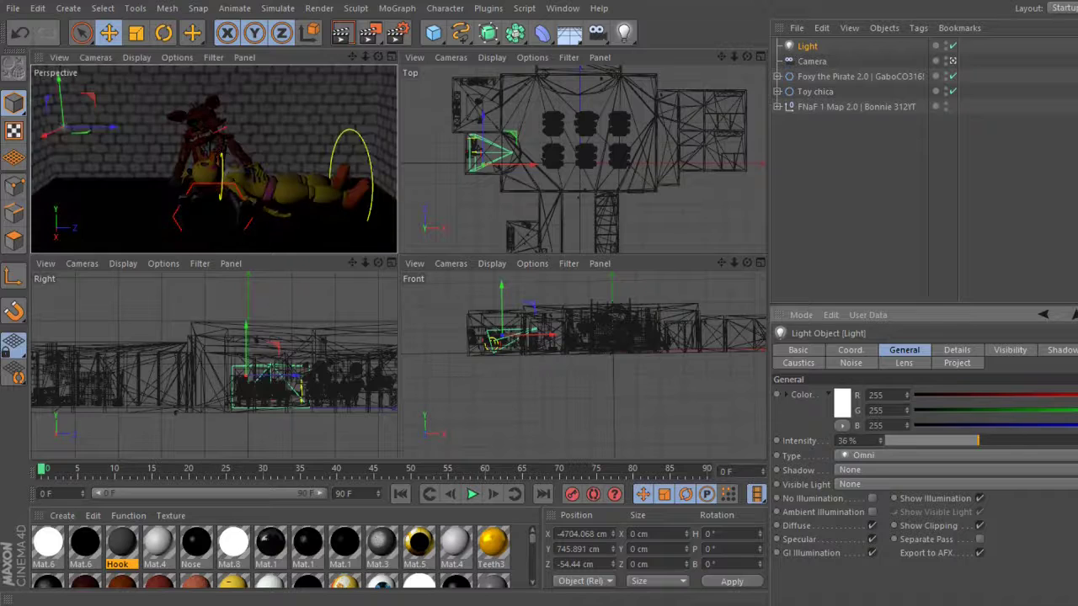
{"action": "mouse_move", "coordinate": [1069, 410]}
{"action": "left_mouse_down"}
{"action": "mouse_move", "coordinate": [1007, 414]}
{"action": "mouse_move", "coordinate": [1018, 429]}
{"action": "left_mouse_up"}
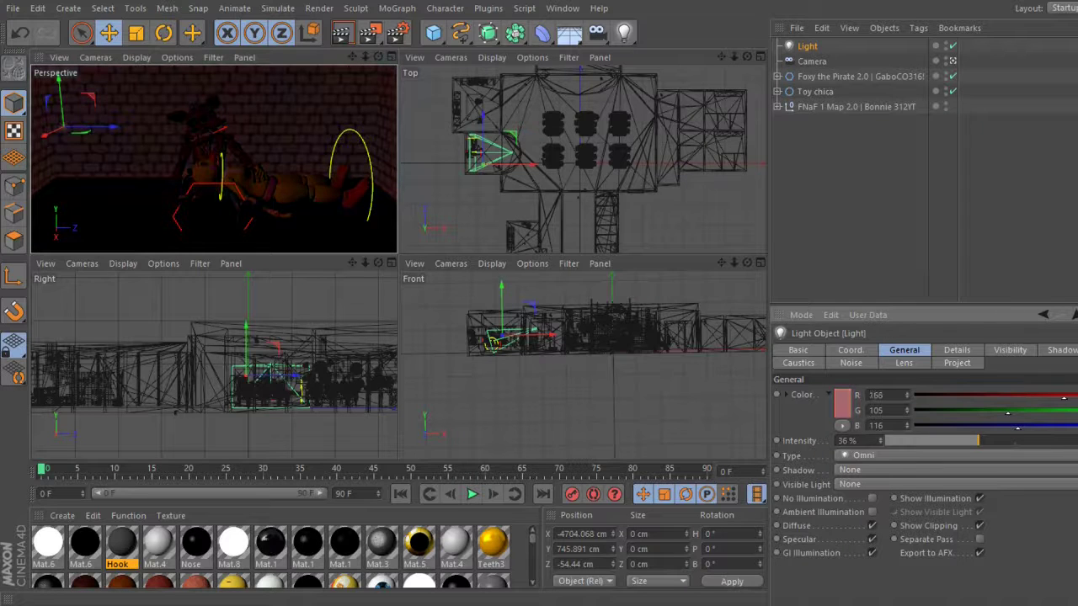
{"action": "left_click", "coordinate": [884, 470]}
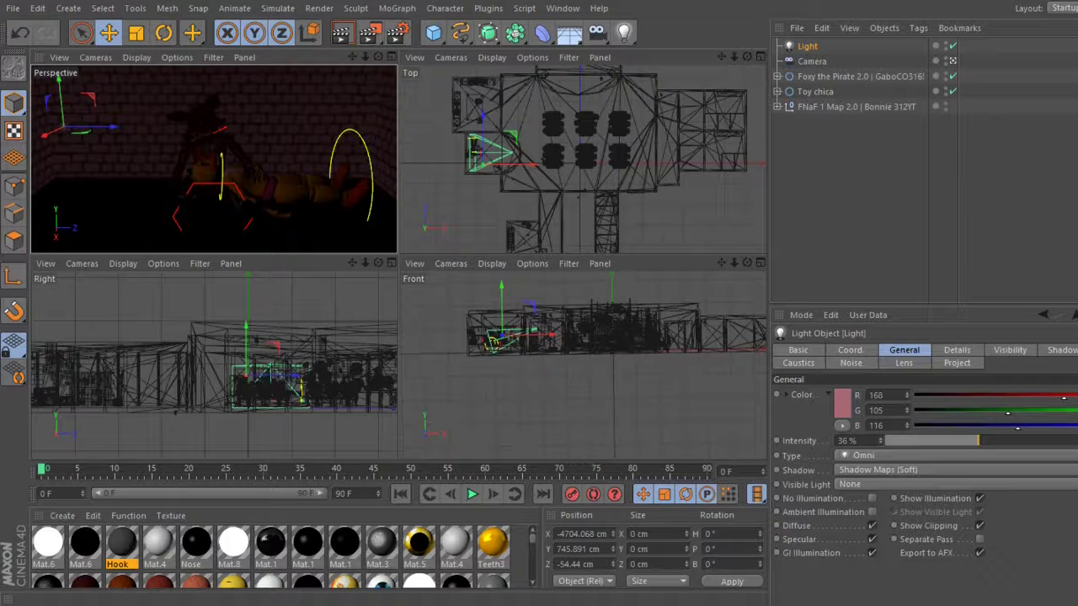
{"action": "left_click_drag", "start_coordinate": [978, 440], "coordinate": [970, 440]}
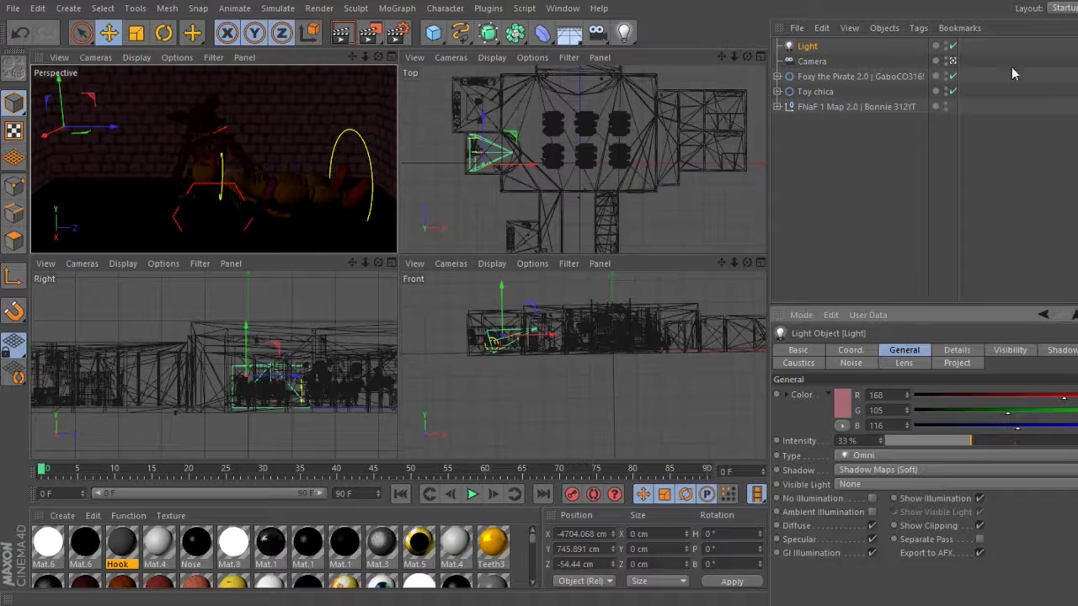
{"action": "key", "text": "ctrl+c"}
{"action": "key", "text": "ctrl+v"}
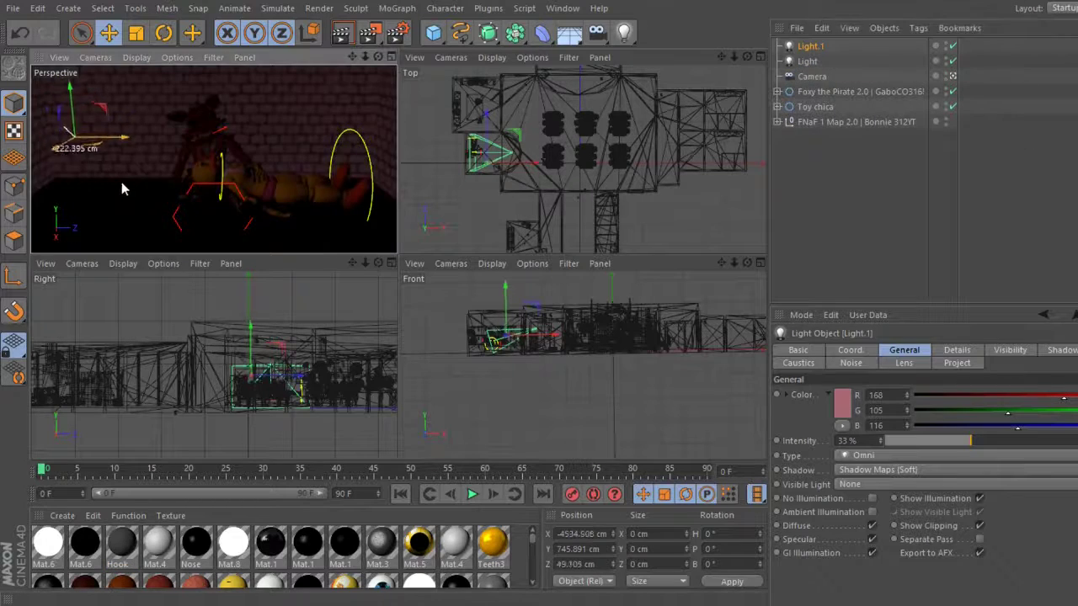